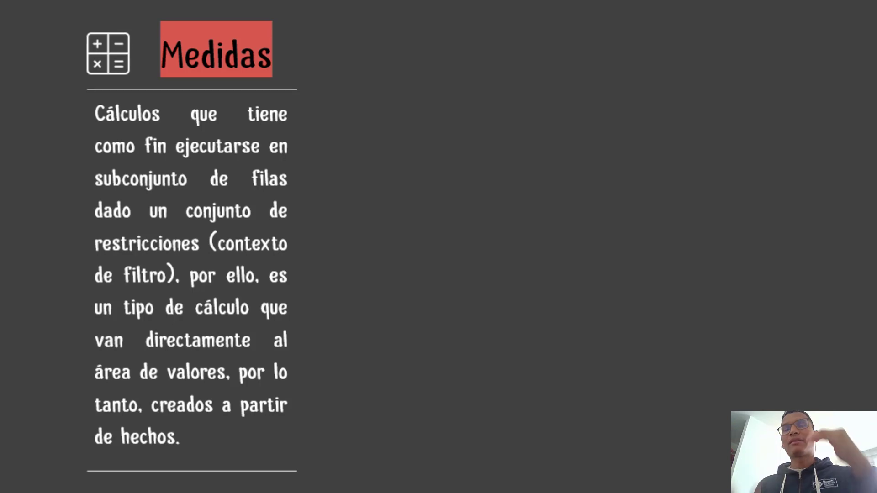
# - Reveal the Medidas Implícitas section of the slide and switch to the Disproductos report in Power BI
pyautogui.press('Right')
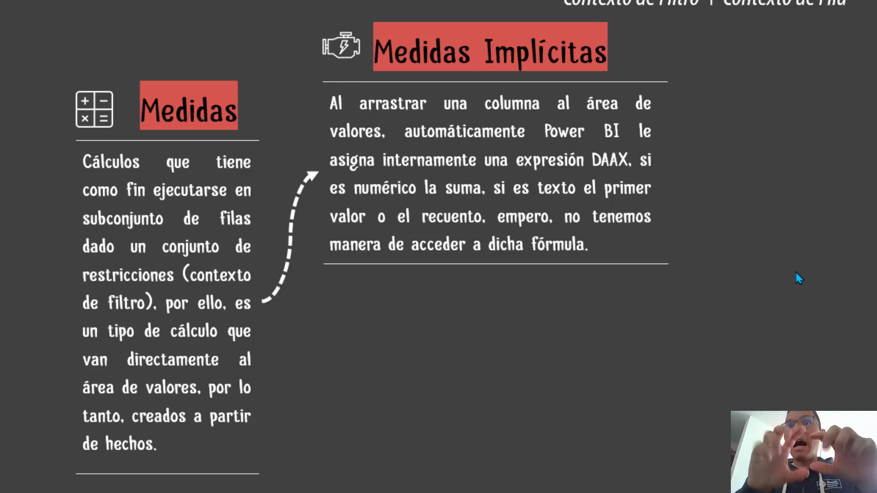
pyautogui.hotkey('alt', 'Tab')
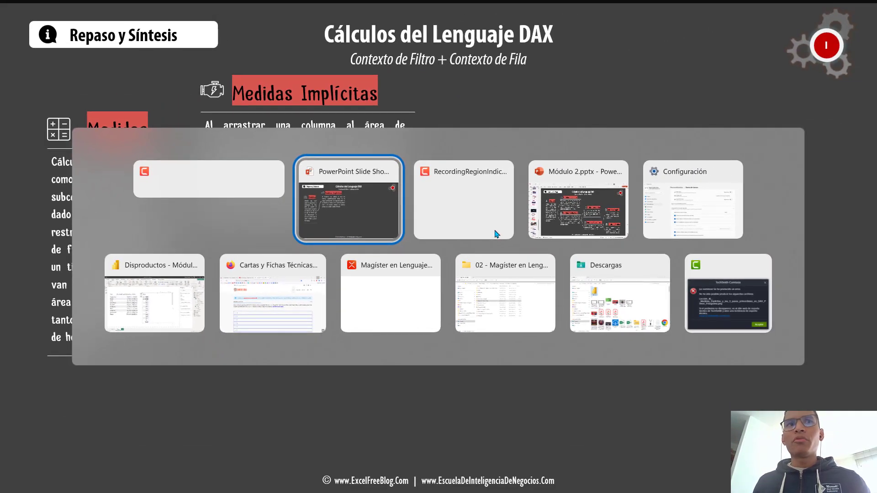
pyautogui.click(165, 317)
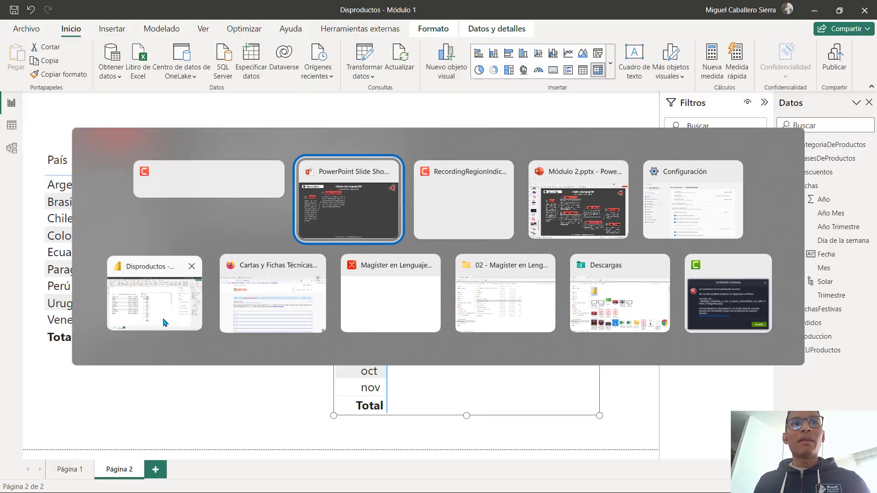
# - Add the Ingresos field from the Pedidos table to the matrix that lists years and months
pyautogui.moveTo(501, 337); pyautogui.dragTo(496, 329)
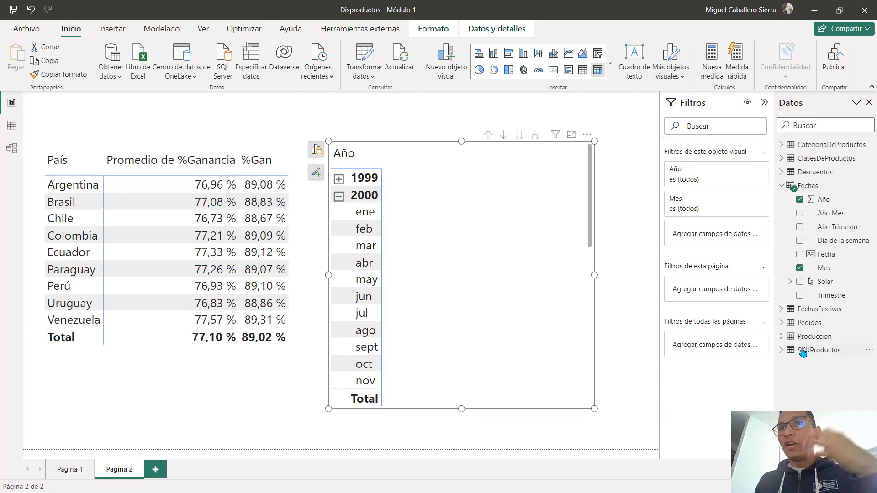
pyautogui.click(779, 187)
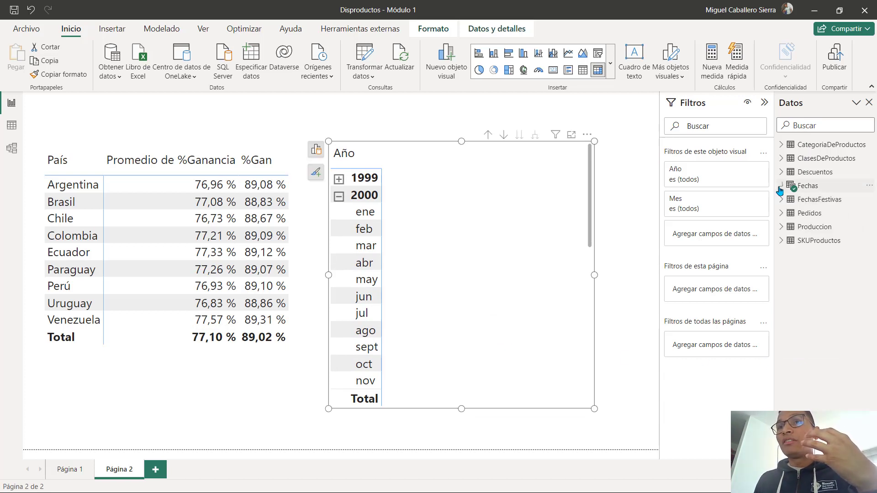
pyautogui.click(782, 214)
pyautogui.scroll(-3, 827, 320)
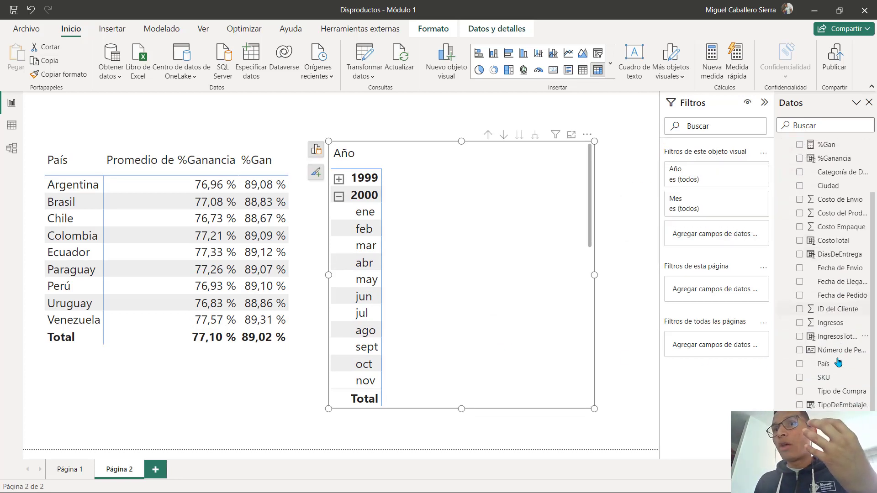
pyautogui.moveTo(829, 321); pyautogui.dragTo(503, 288)
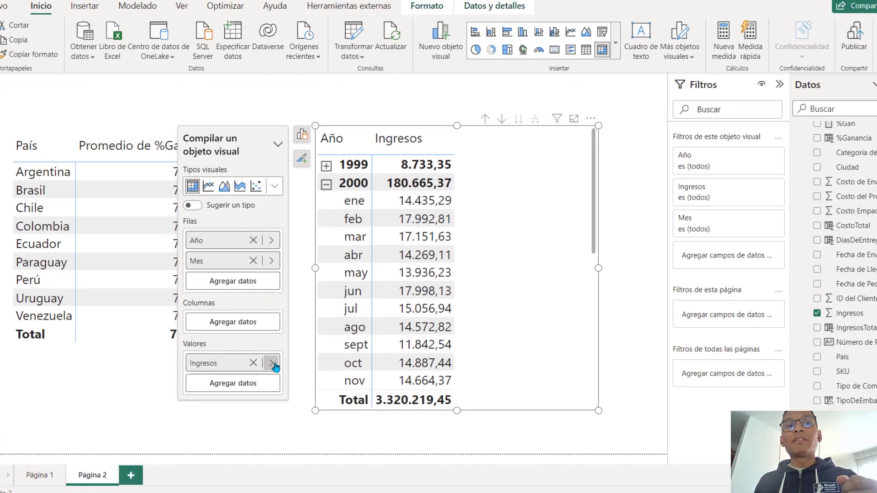
# - Examine the aggregation options available for the Ingresos value field in the matrix
pyautogui.click(287, 364)
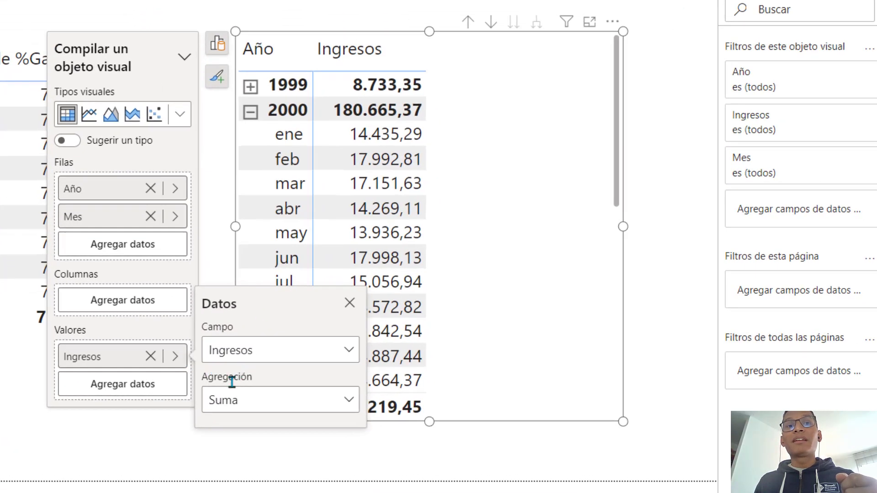
pyautogui.click(349, 402)
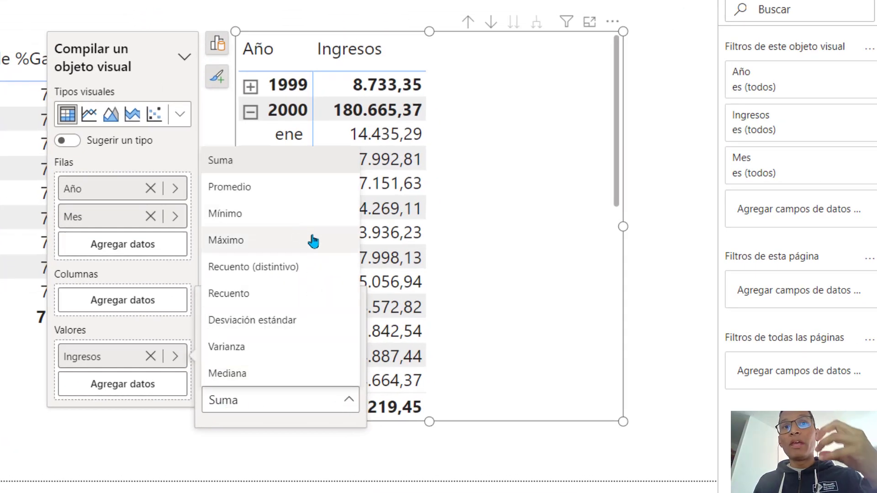
pyautogui.click(616, 283)
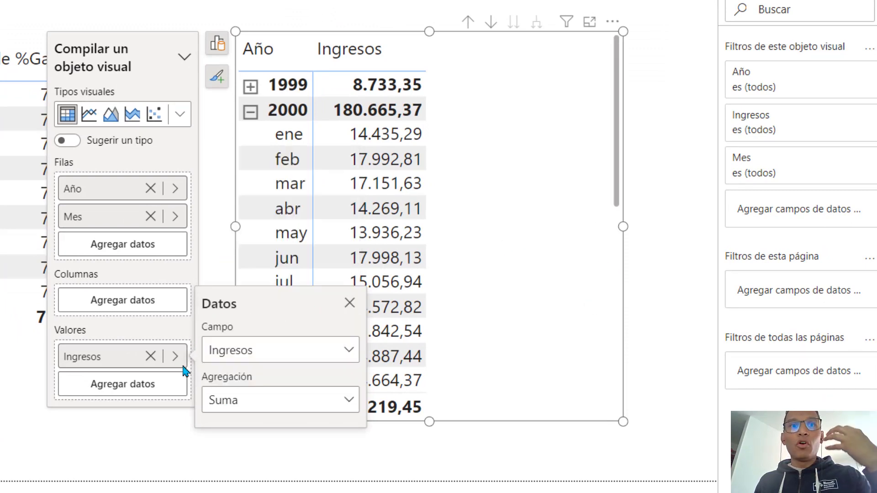
pyautogui.click(150, 328)
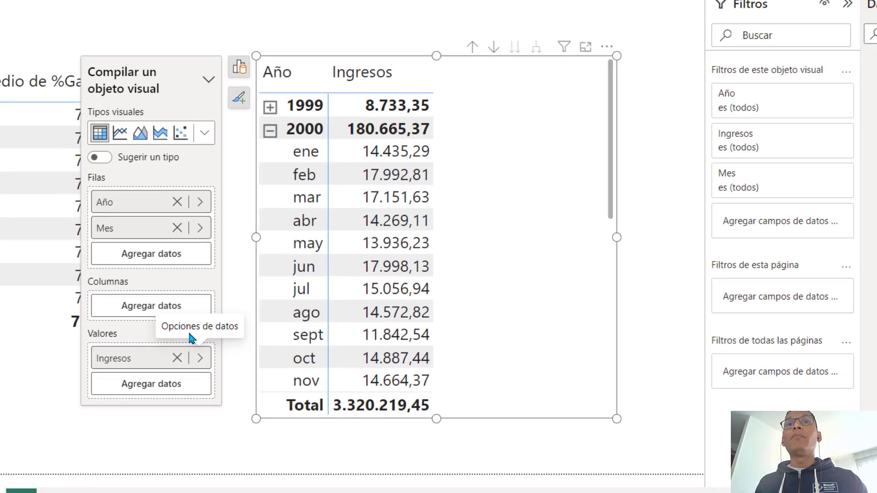
# - Switch to the PowerPoint slide show and reveal the explicit and manual measures sections
pyautogui.hotkey('alt', 'Tab')
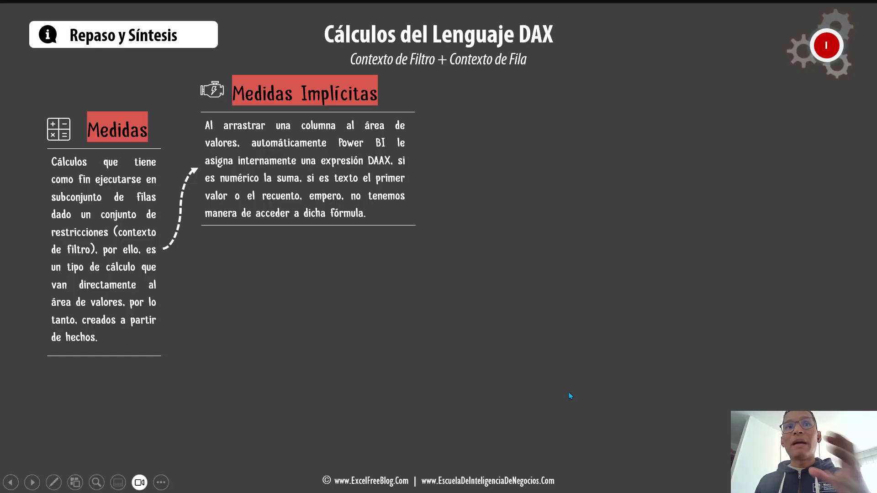
pyautogui.click(569, 393)
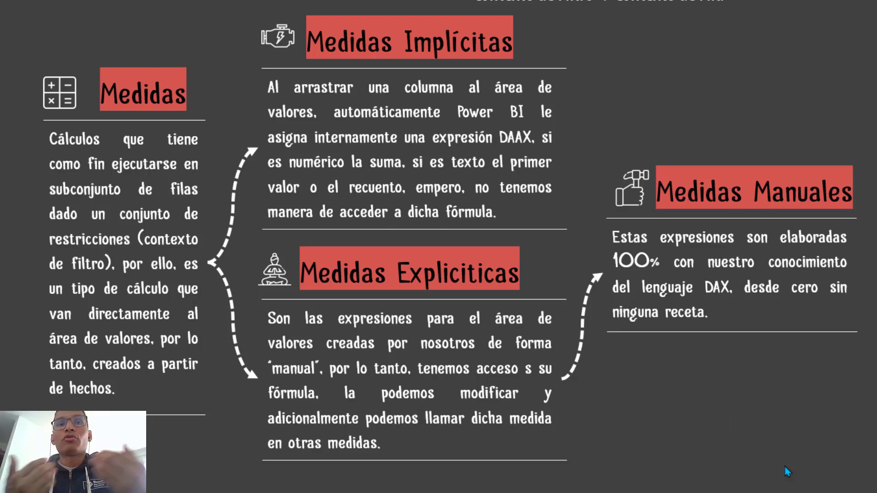
# - Switch back to Power BI and create a new measure named Ingresos Tot in the Pedidos table
pyautogui.hotkey('alt', 'Tab')
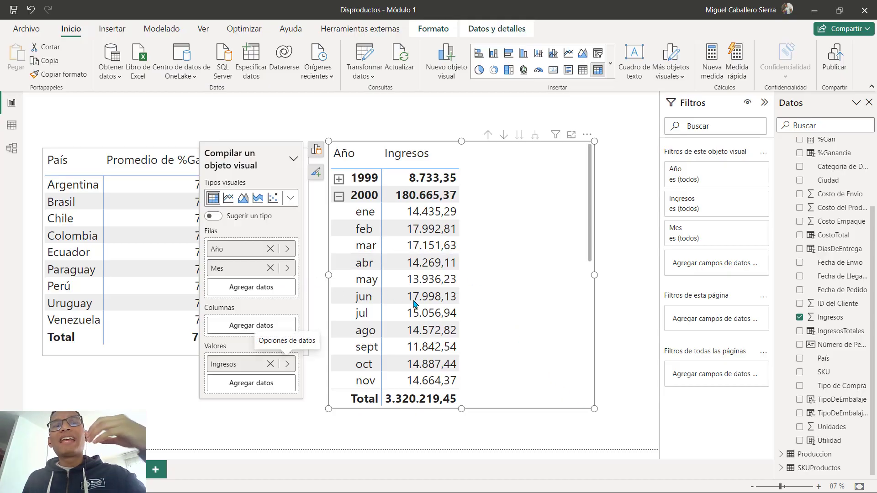
pyautogui.click(316, 151)
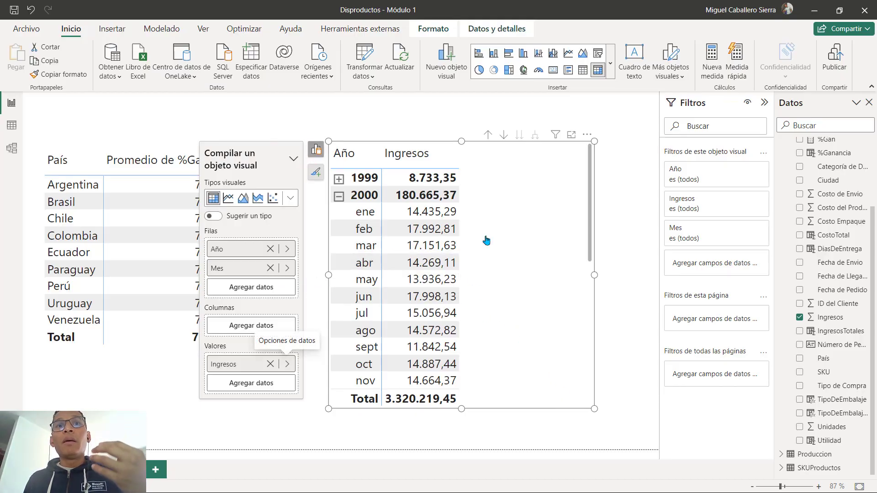
pyautogui.scroll(2, 841, 297)
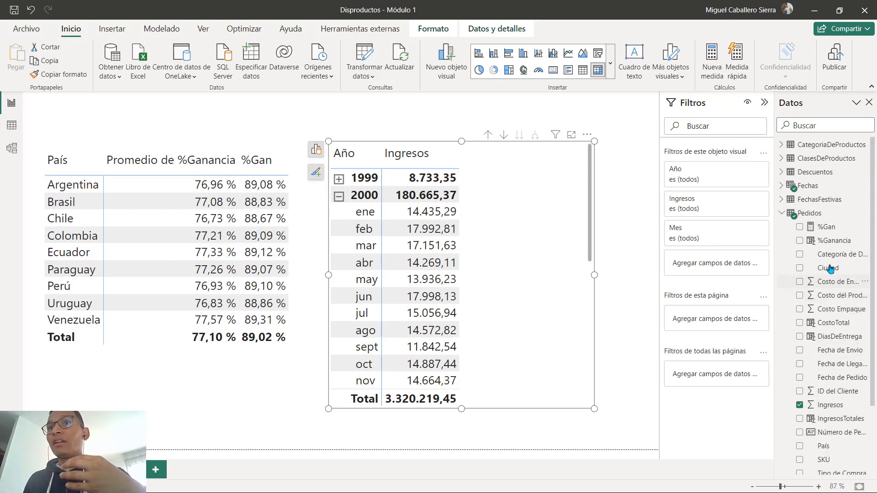
pyautogui.click(802, 215)
pyautogui.rightClick(803, 214)
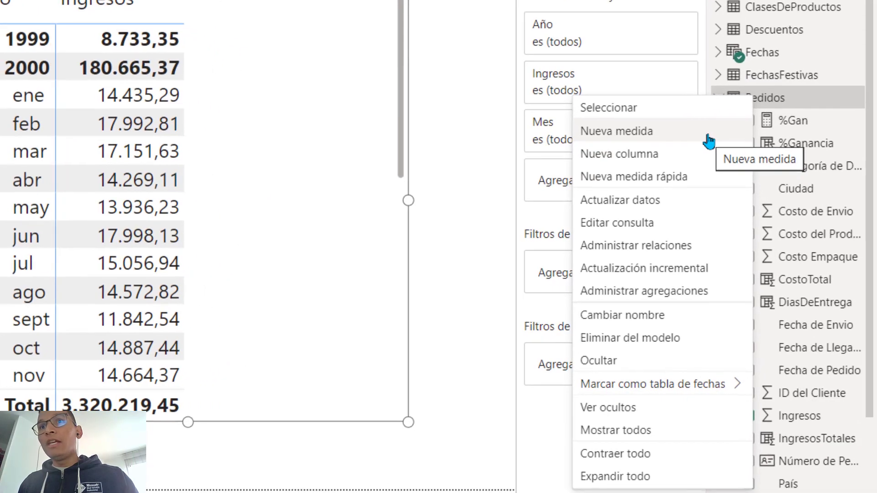
pyautogui.click(644, 137)
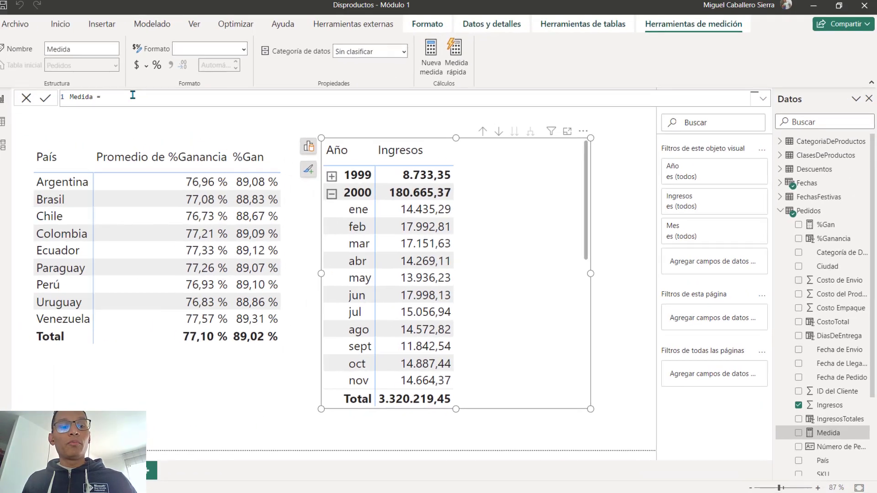
pyautogui.doubleClick(99, 103)
pyautogui.write('Ingresos ')
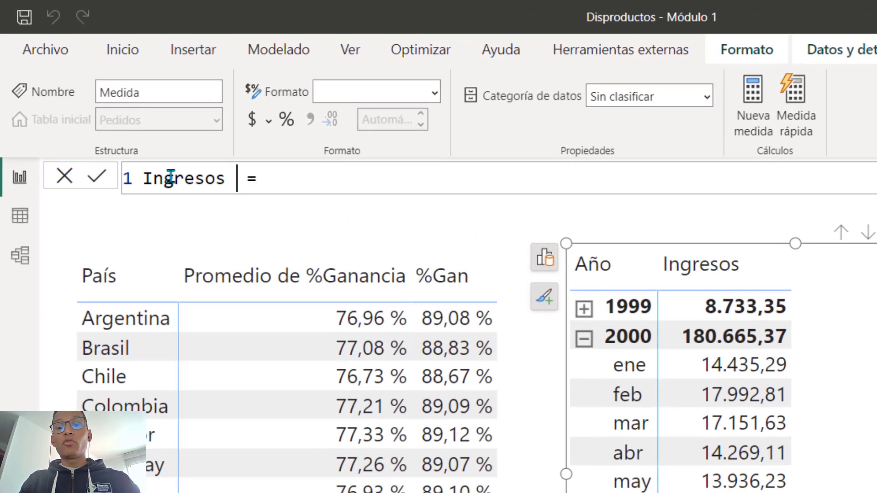
pyautogui.write('Tot')
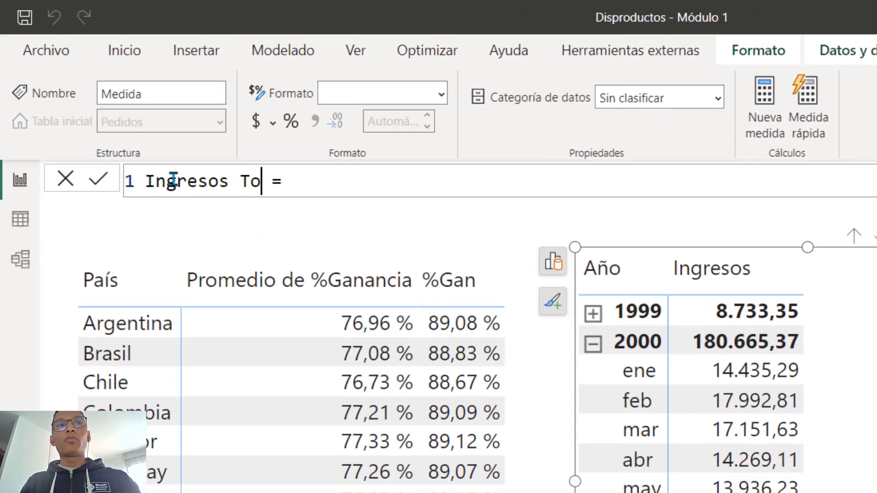
pyautogui.press('End')
pyautogui.hotkey('shift', 'Return')
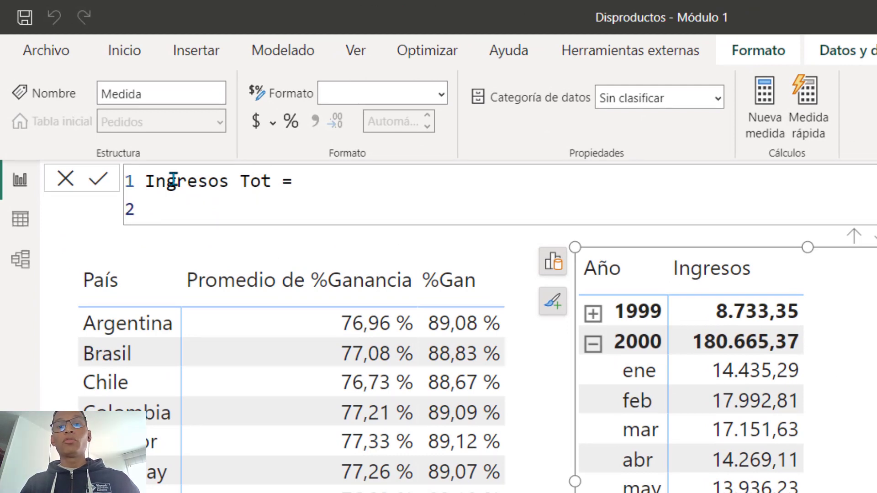
# - Define the Ingresos Tot measure as SUM ( Pedidos[Ingresos] ) and add it to the year and month matrix
pyautogui.write('SUM(')
pyautogui.press('BackSpace')
pyautogui.write('( ped')
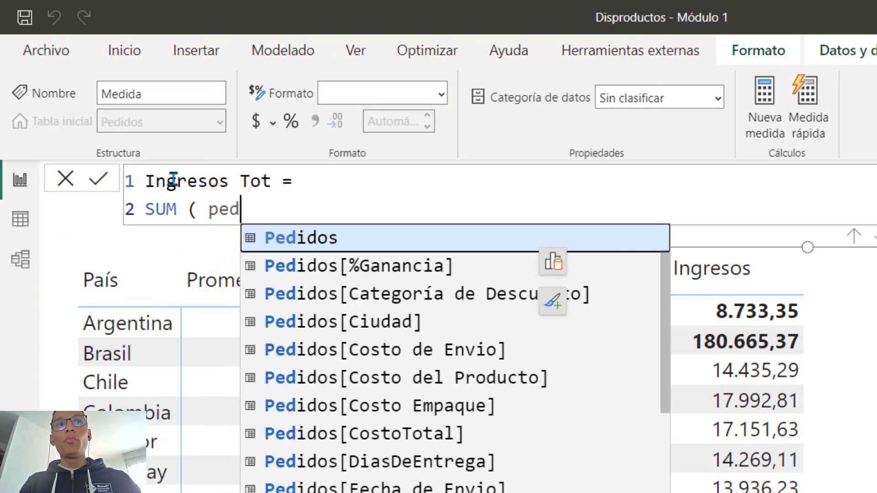
pyautogui.press('Tab')
pyautogui.write('[in')
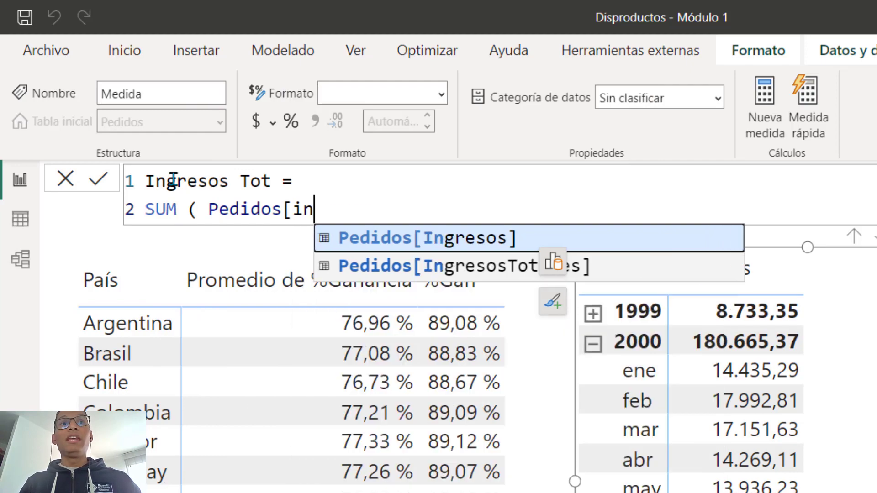
pyautogui.press('Tab')
pyautogui.write(')')
pyautogui.press('Return')
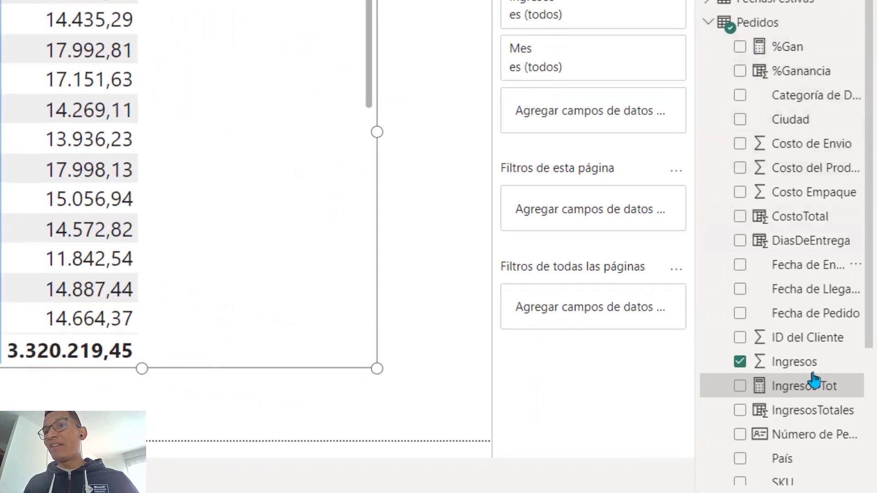
pyautogui.moveTo(637, 284); pyautogui.dragTo(232, 196)
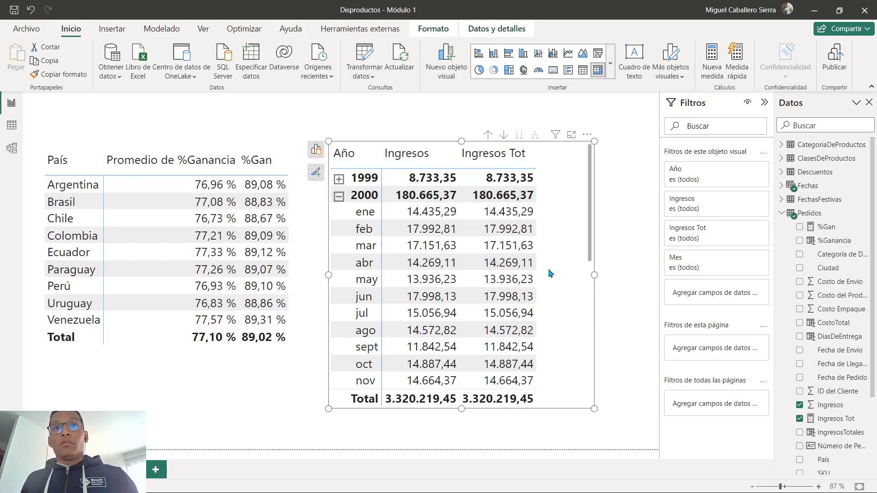
# - Switch to the PowerPoint slide show and reveal the sections on automatic, quick and Copilot measures
pyautogui.hotkey('alt', 'Tab')
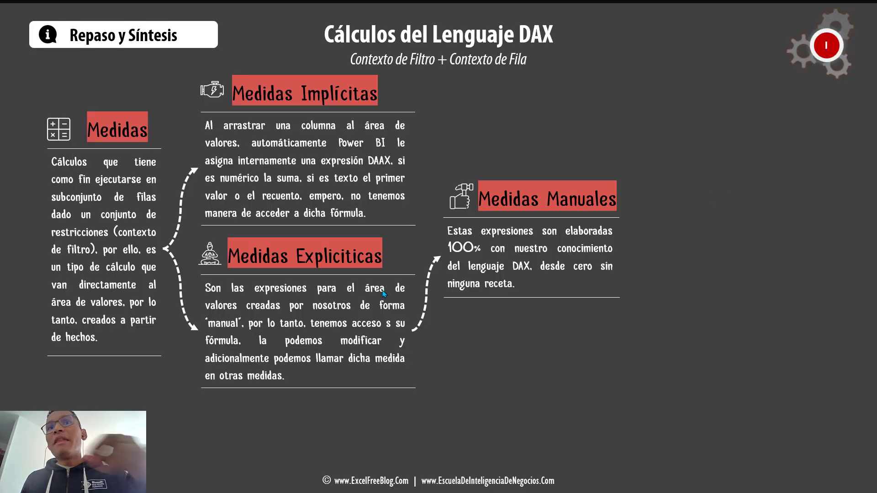
pyautogui.click(591, 353)
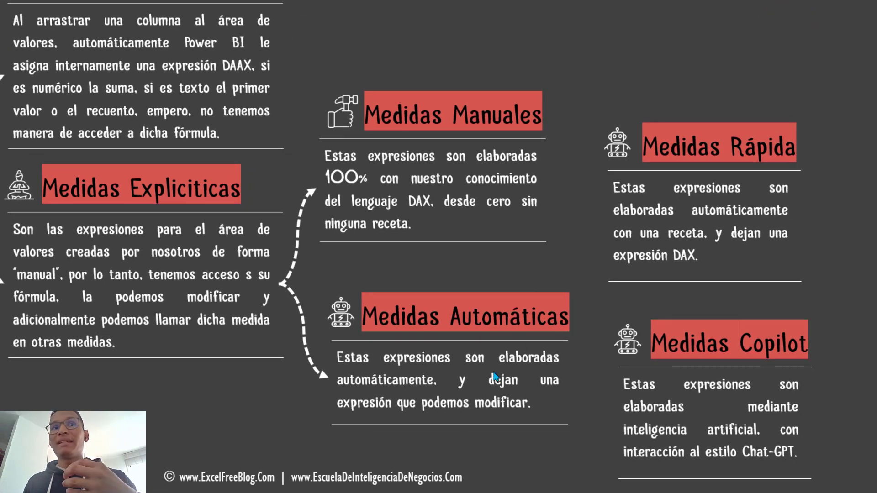
pyautogui.click(418, 354)
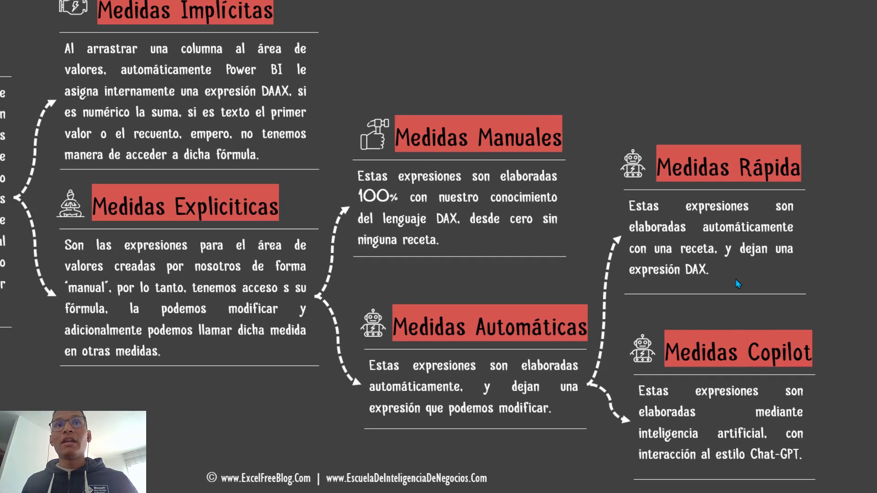
# - Switch back to Power BI and select the year and month matrix
pyautogui.hotkey('alt', 'Tab')
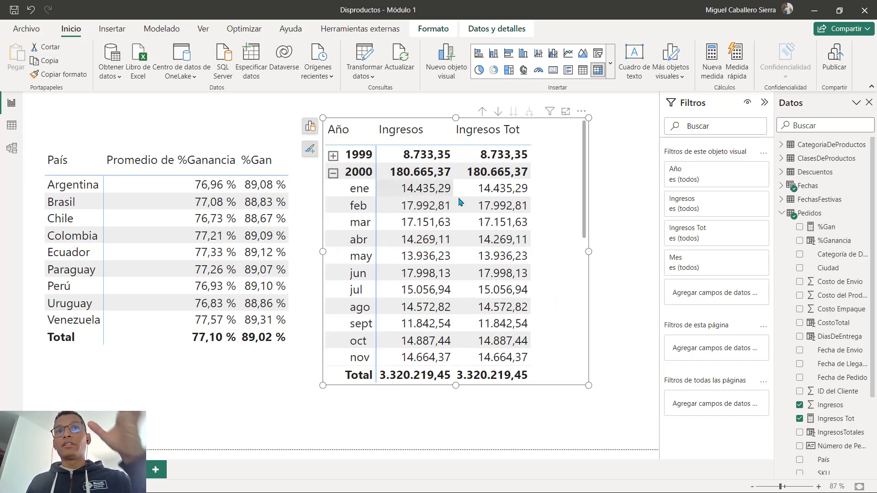
pyautogui.click(309, 126)
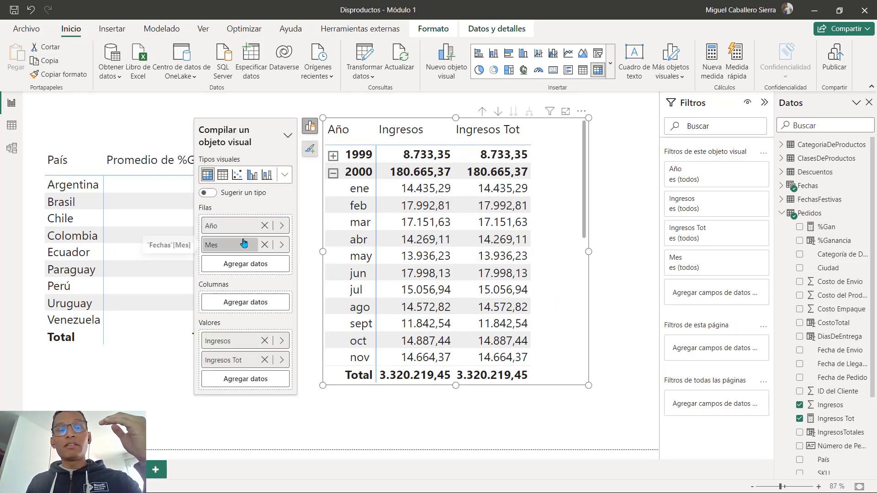
pyautogui.press('Escape')
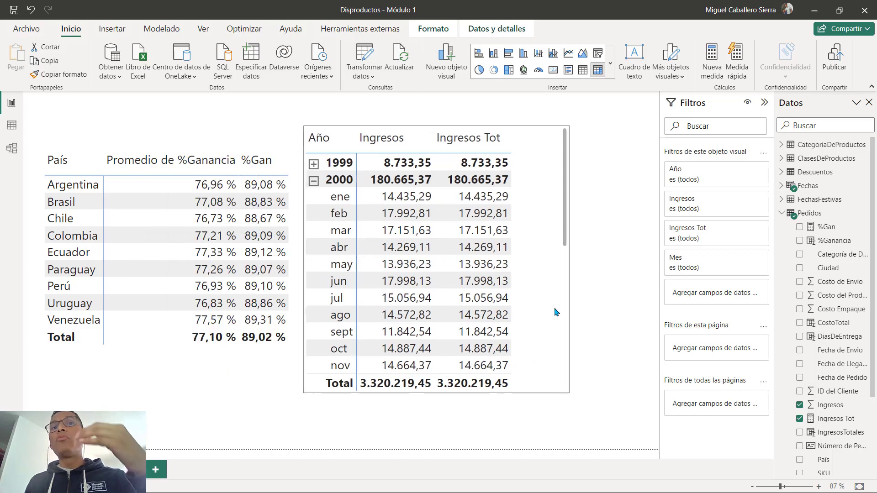
pyautogui.click(521, 274)
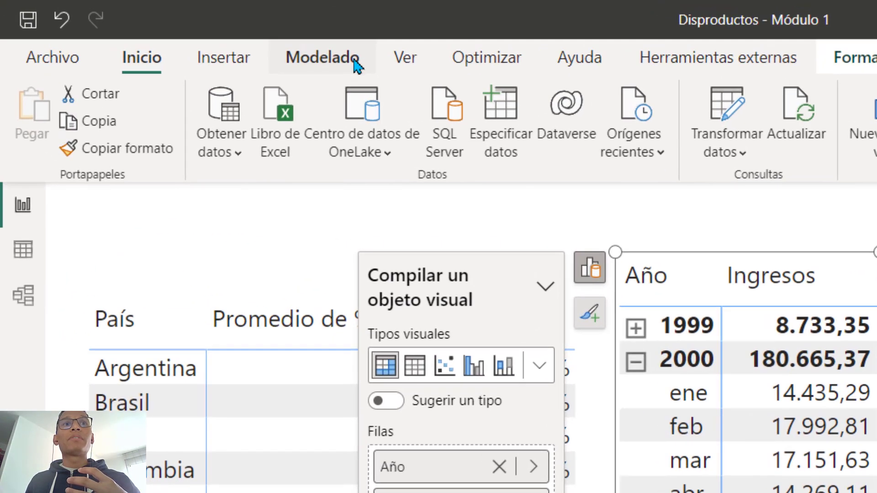
# - Start a quick measure and choose the Total anual hasta la fecha calculation from the time intelligence group
pyautogui.click(337, 47)
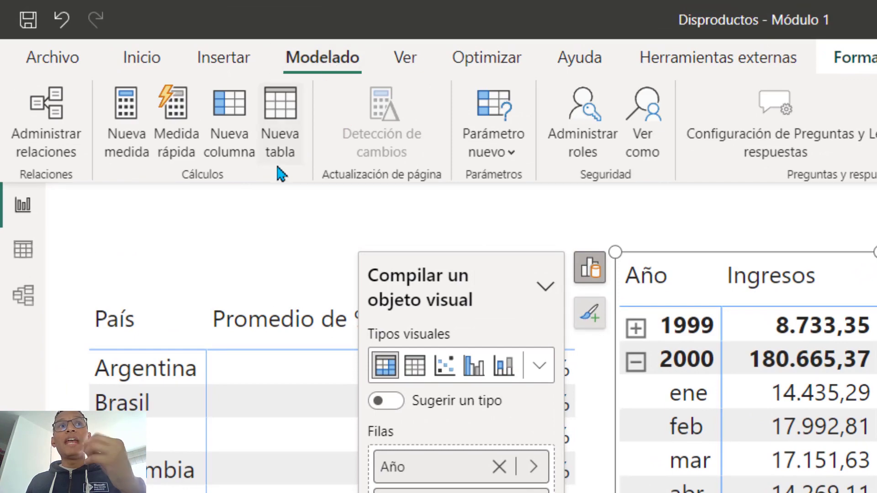
pyautogui.click(176, 137)
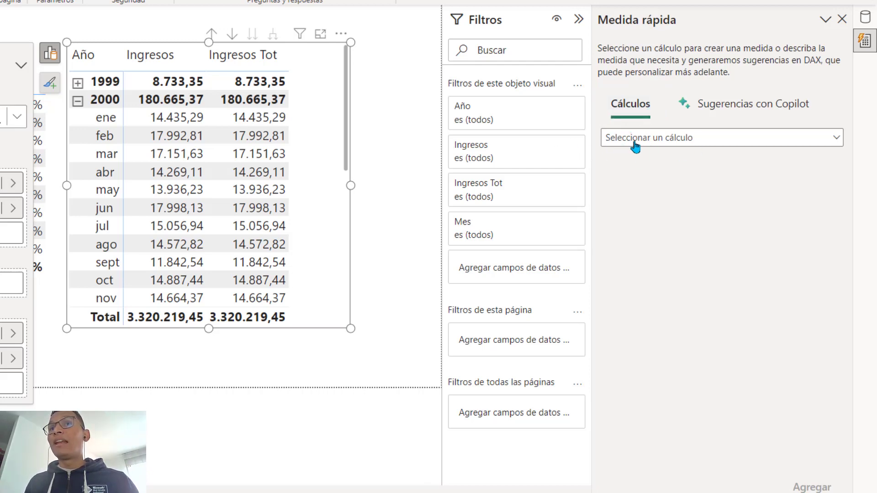
pyautogui.click(837, 140)
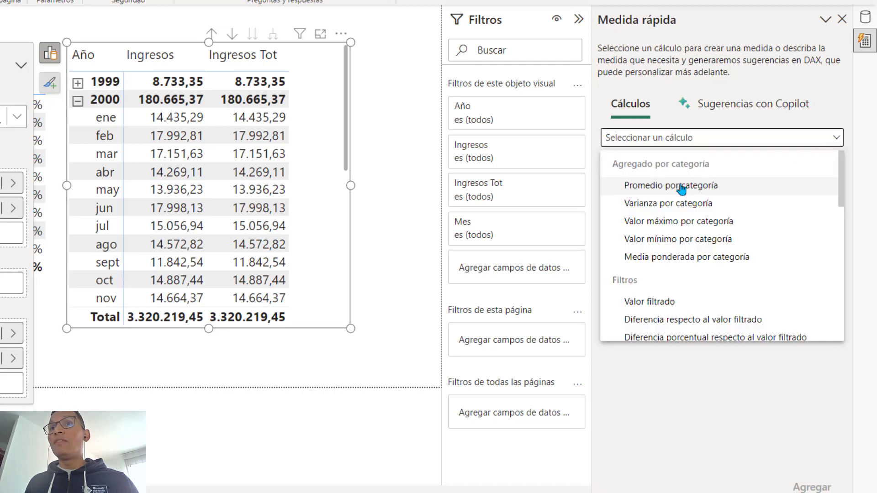
pyautogui.scroll(-5, 672, 210)
pyautogui.scroll(3, 677, 231)
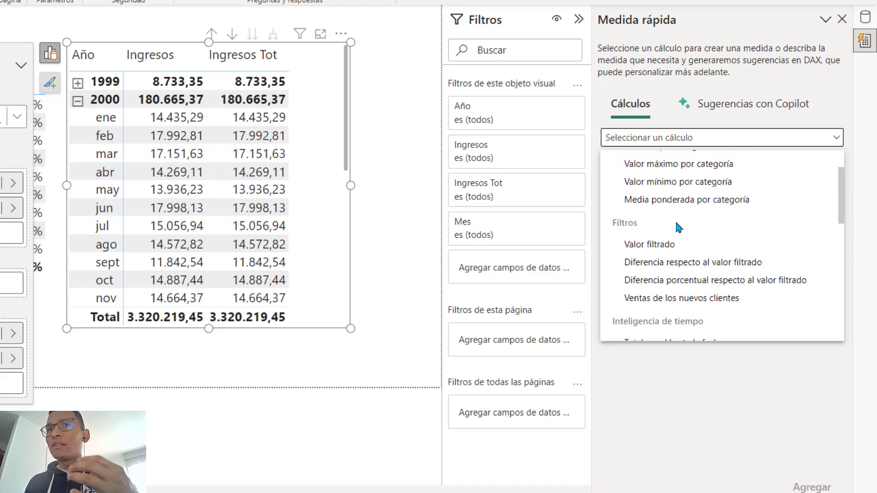
pyautogui.scroll(-3, 676, 217)
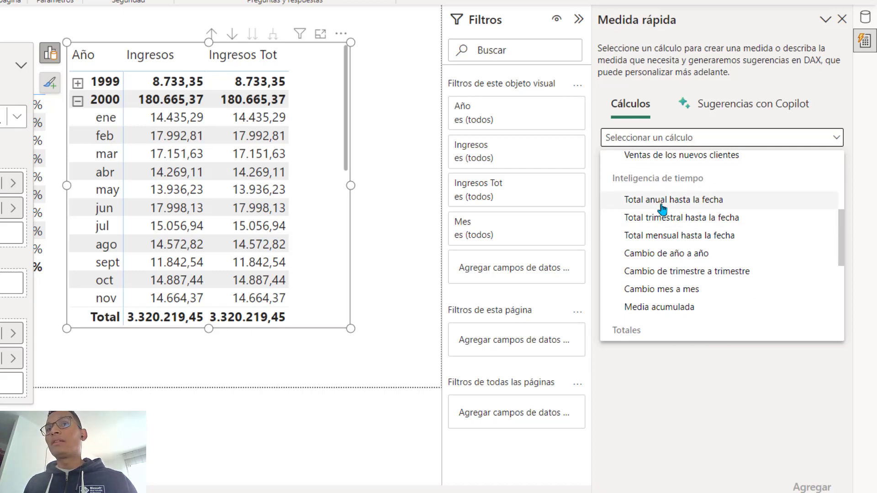
pyautogui.click(660, 205)
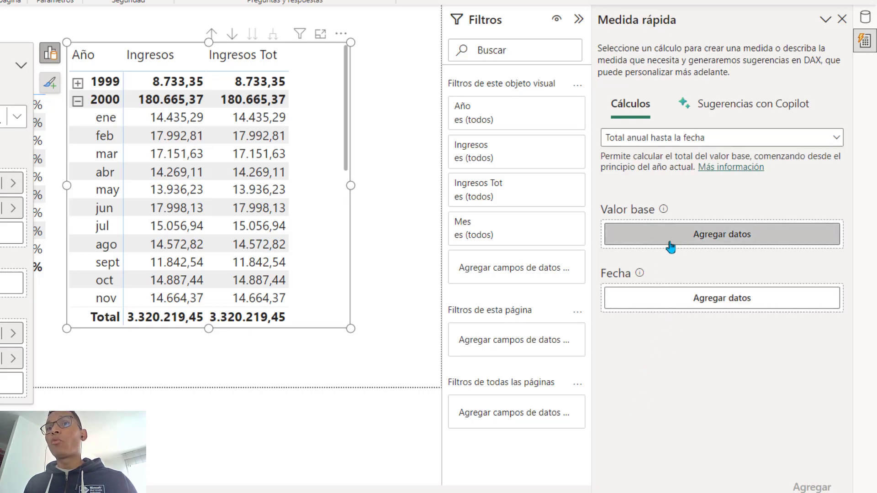
# - Set the quick measure's base value to the Ingresos Tot measure from the Pedidos table
pyautogui.click(713, 241)
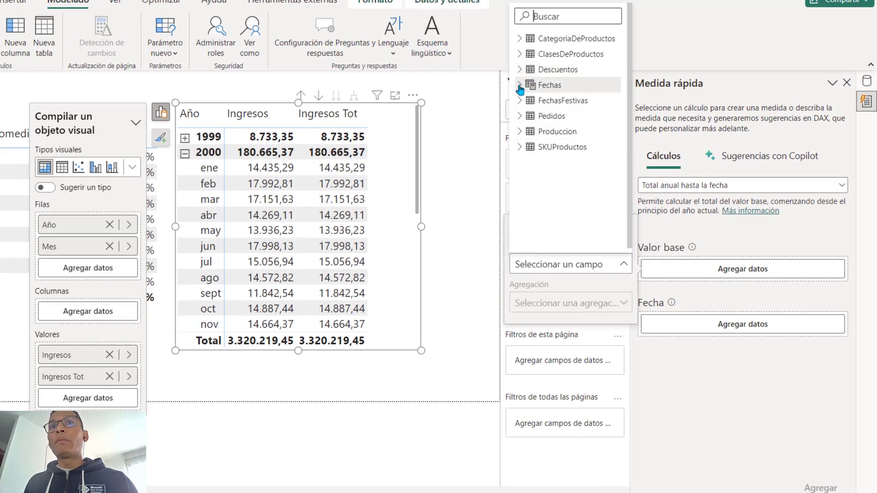
pyautogui.click(519, 116)
pyautogui.scroll(-3, 567, 192)
pyautogui.scroll(-3, 566, 199)
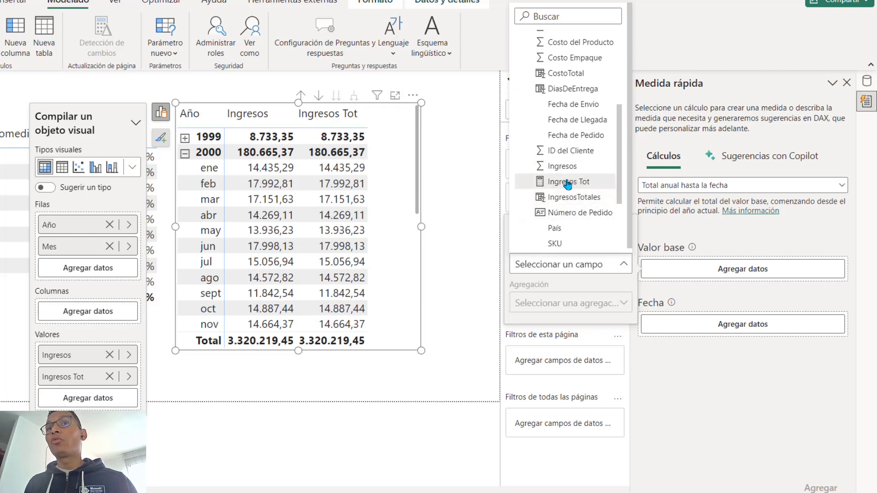
pyautogui.click(568, 182)
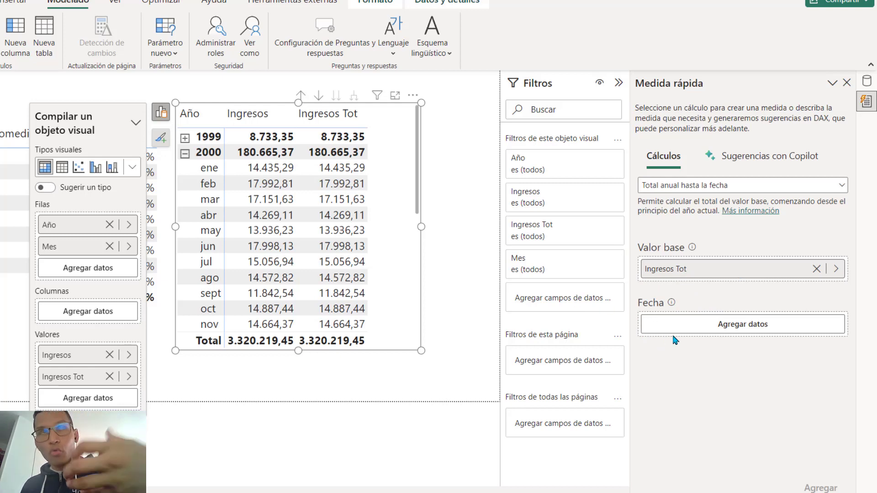
# - Set the quick measure's date to the Fecha field of the Fechas table and add the measure to the model
pyautogui.click(711, 335)
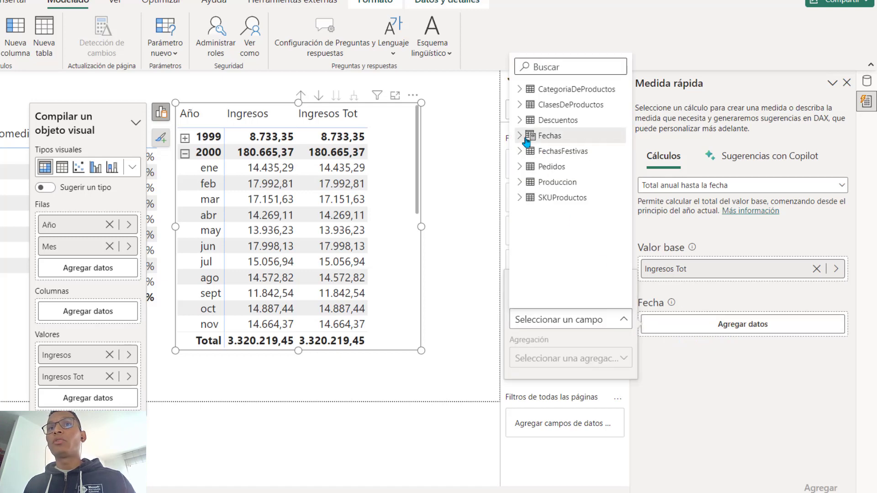
pyautogui.click(521, 137)
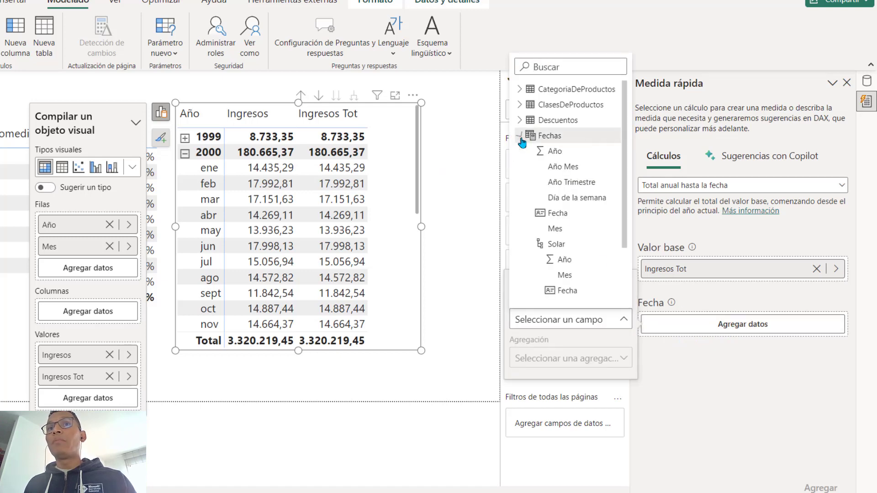
pyautogui.click(556, 217)
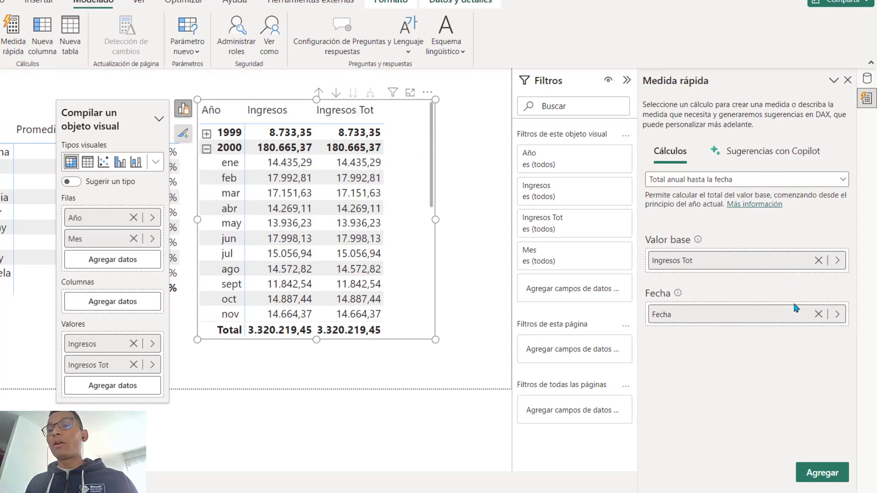
pyautogui.click(825, 474)
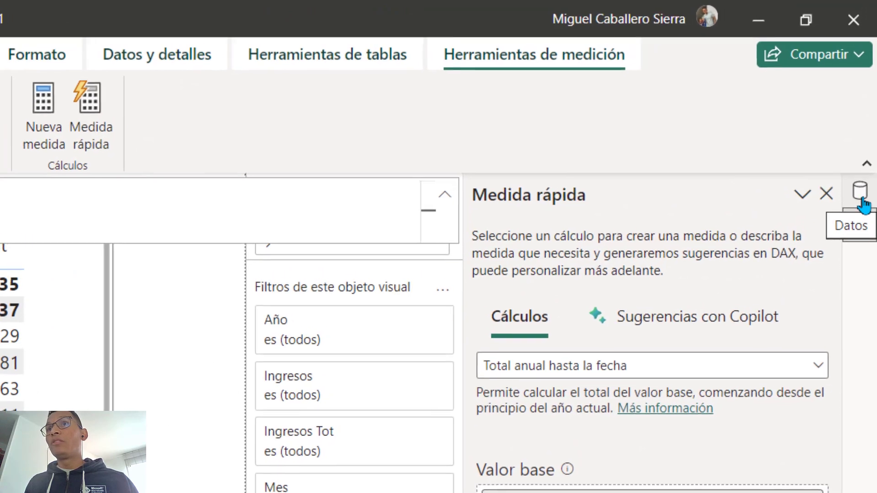
# - Add the new year-to-date revenue measure from the CategoriaDeProductos table to the year and month matrix
pyautogui.click(868, 104)
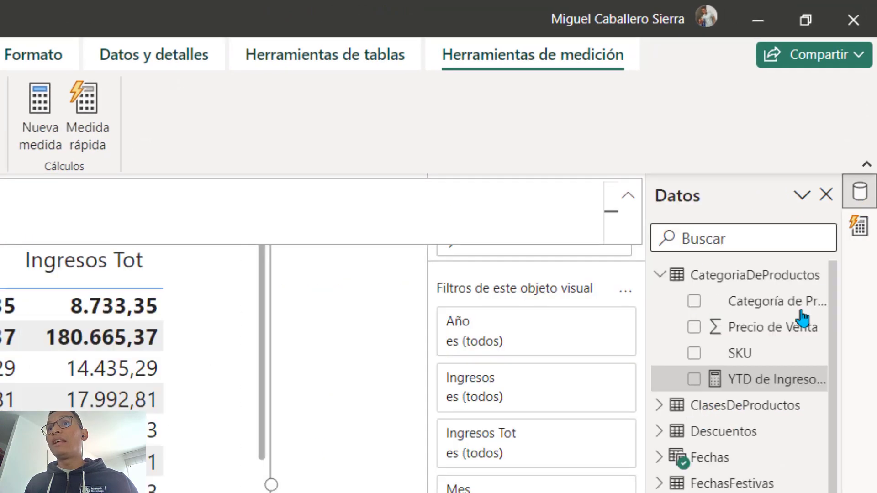
pyautogui.scroll(-4, 741, 392)
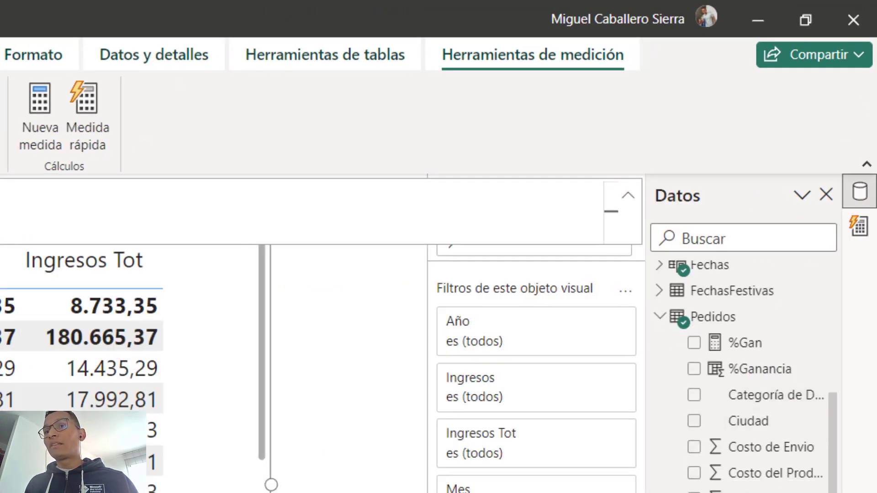
pyautogui.scroll(4, 741, 392)
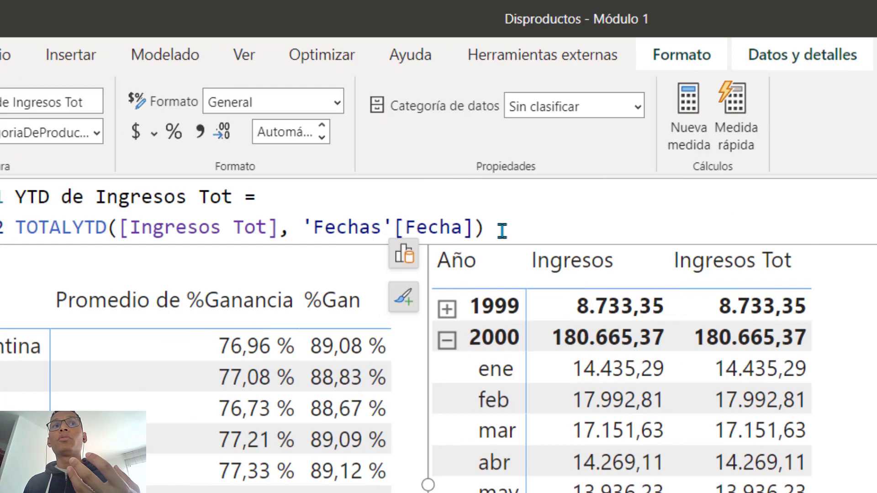
pyautogui.moveTo(502, 229); pyautogui.dragTo(14, 228)
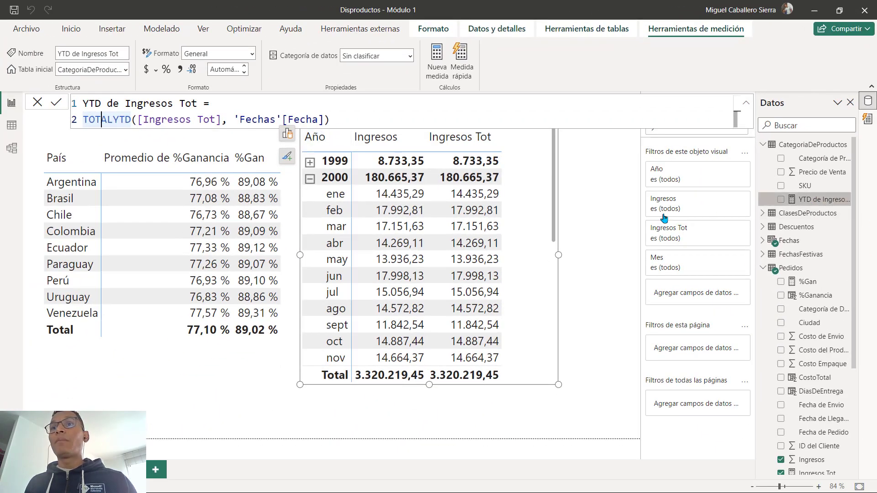
pyautogui.moveTo(810, 199); pyautogui.dragTo(537, 246)
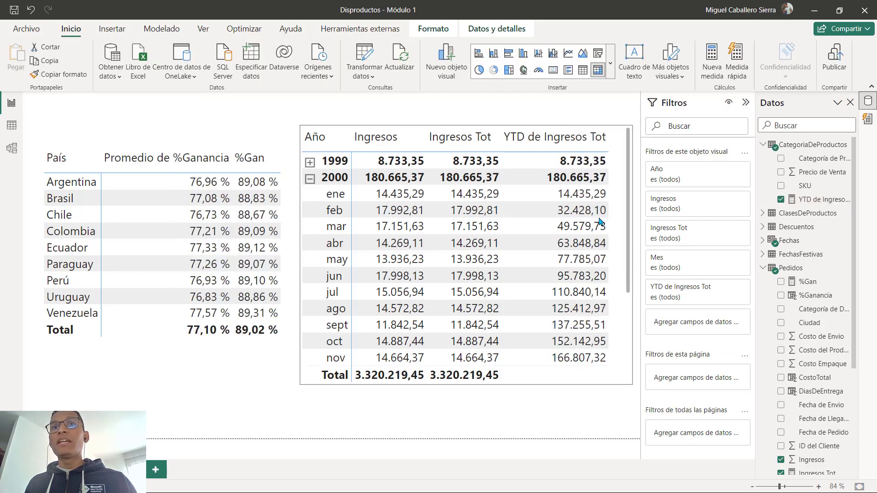
# - Display the year-to-date measure's DAX formula and highlight the whole expression
pyautogui.click(569, 217)
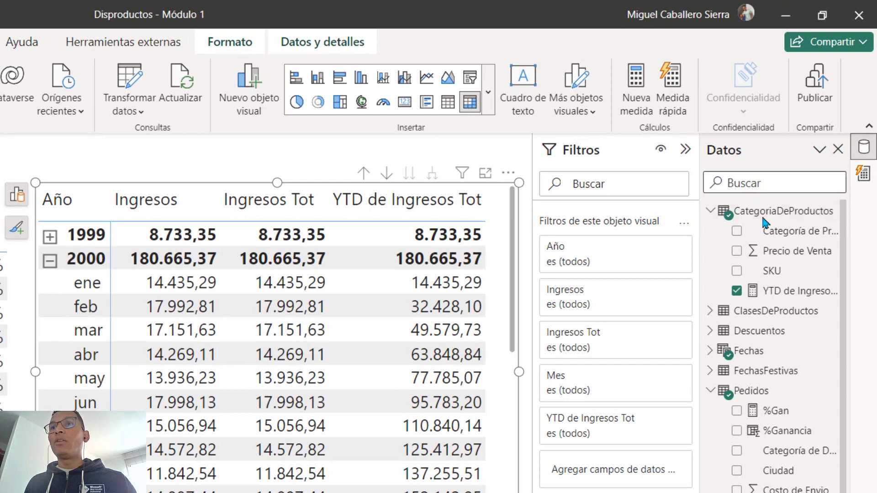
pyautogui.click(782, 297)
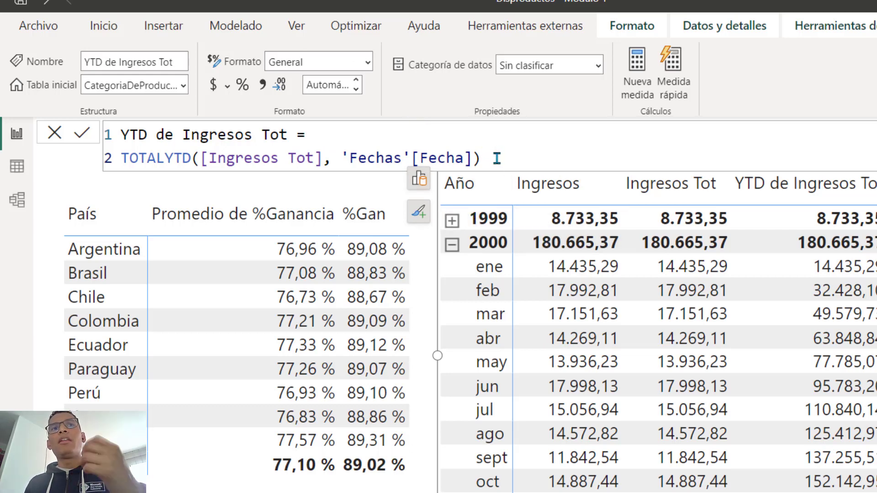
pyautogui.moveTo(496, 159); pyautogui.dragTo(122, 134)
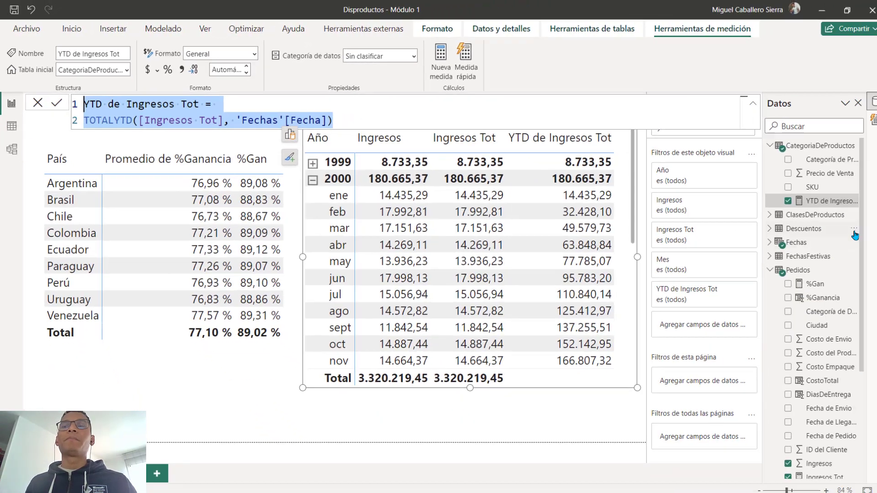
# - Review the Copilot measures section in the PowerPoint slide show, and open the Copilot suggestions for quick measures back in Power BI
pyautogui.hotkey('alt', 'Tab')
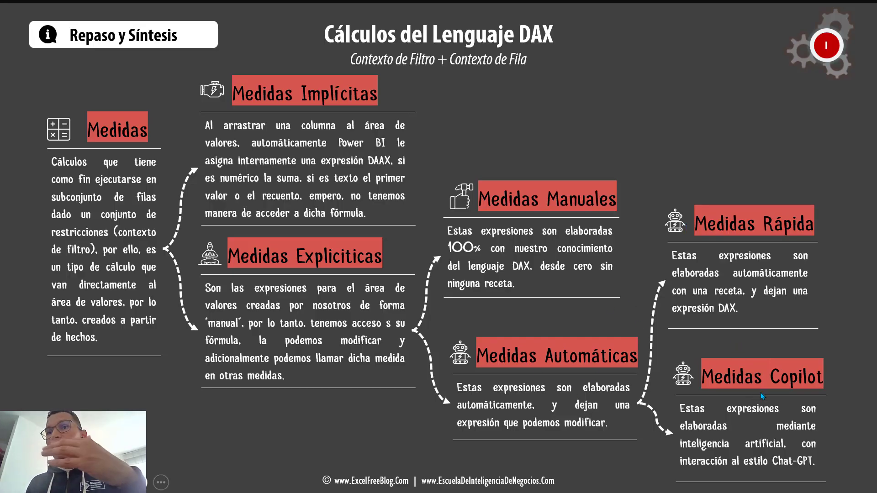
pyautogui.hotkey('alt', 'Tab')
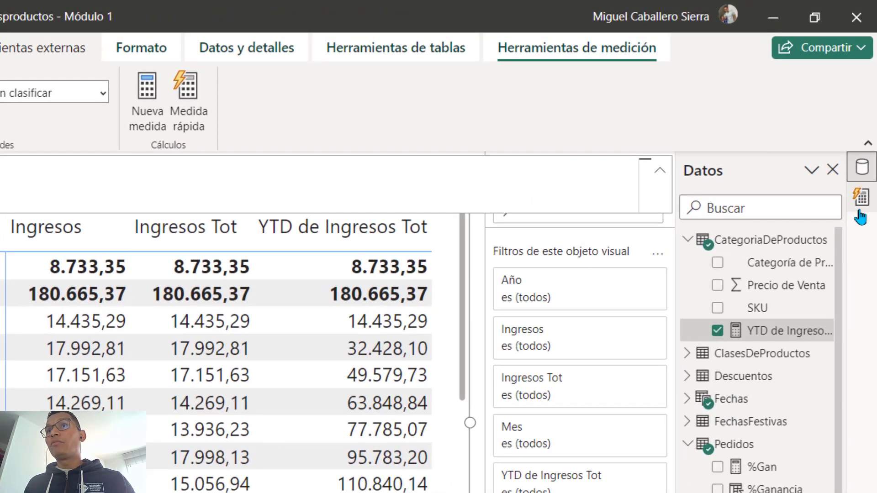
pyautogui.click(862, 197)
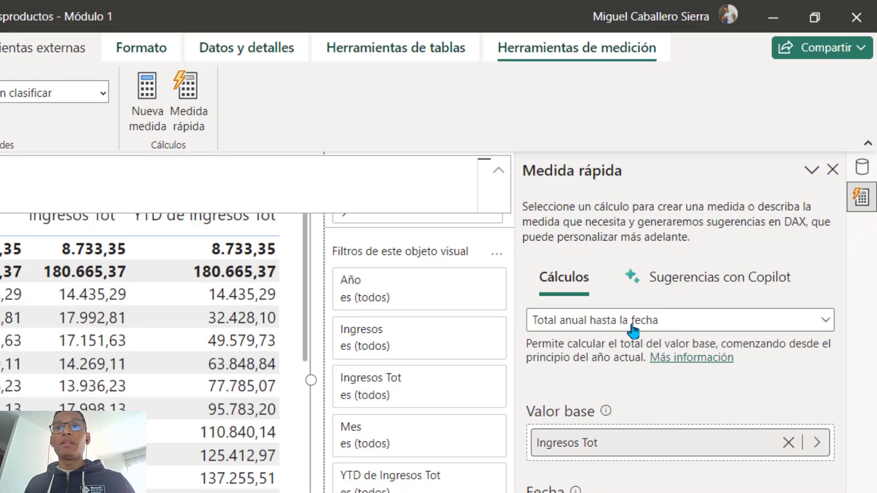
pyautogui.click(730, 286)
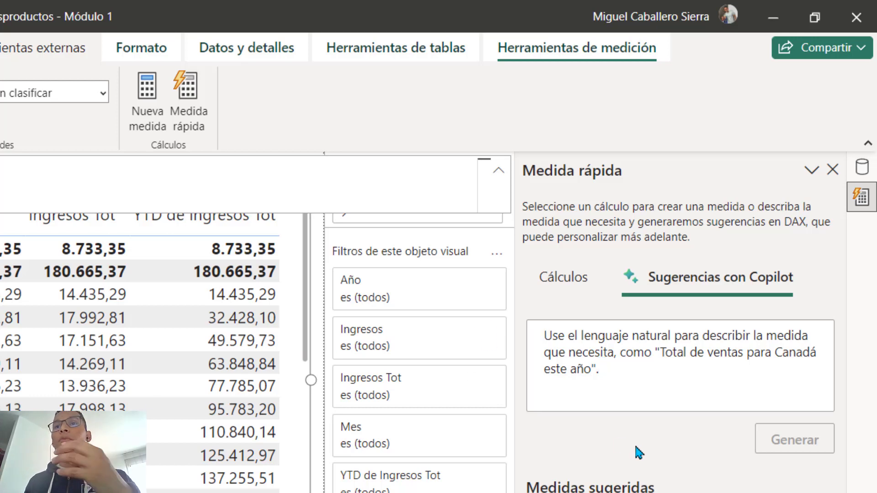
# - Describe the desired measure to Copilot as "suma de ingresos para el sku cb01"
pyautogui.write('suma')
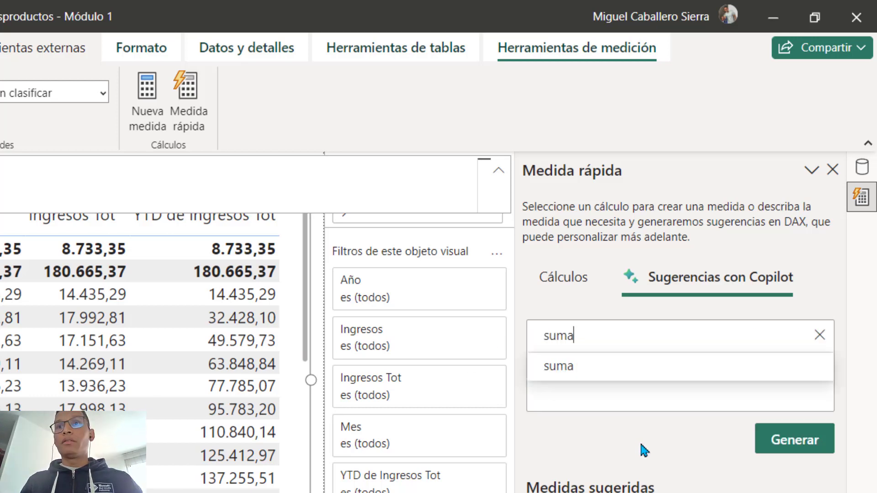
pyautogui.write(' de ing')
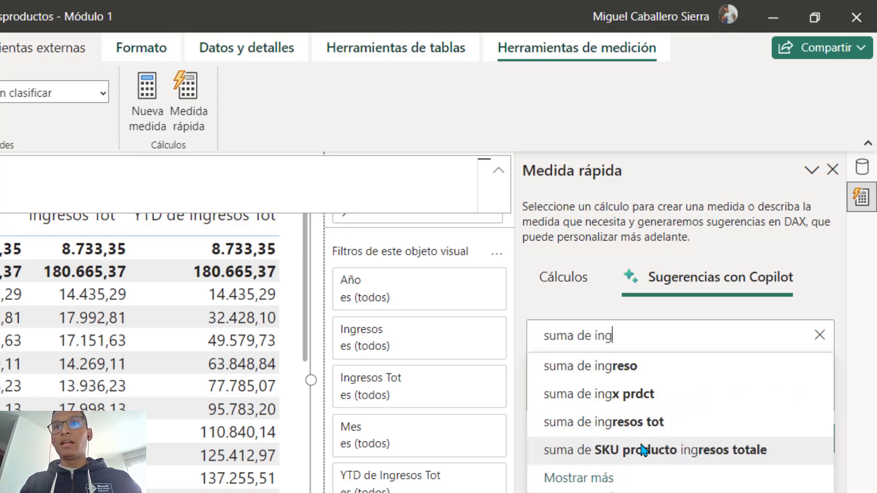
pyautogui.write('resos para el pa')
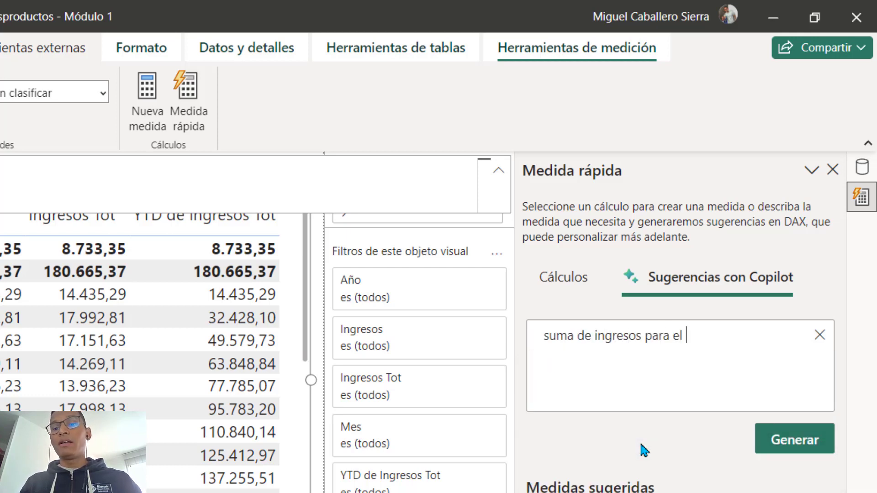
pyautogui.press('BackSpace')
pyautogui.press('BackSpace')
pyautogui.write('k')
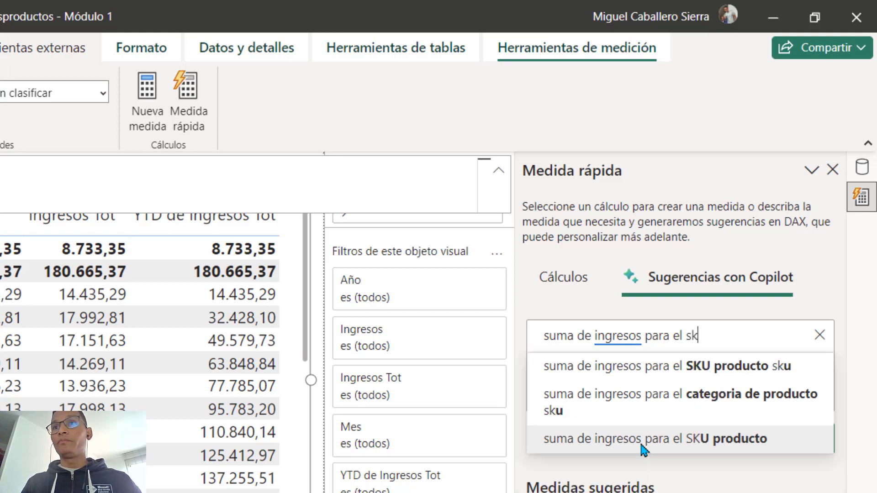
pyautogui.write('u cb01')
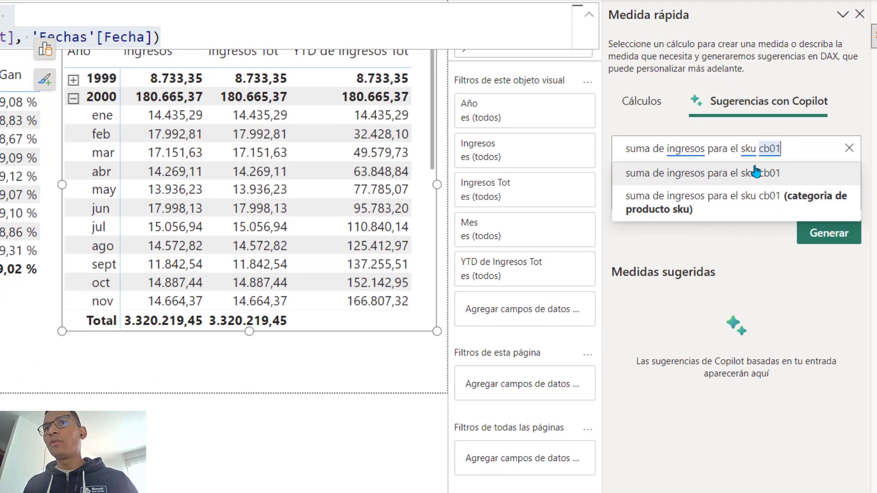
pyautogui.click(767, 339)
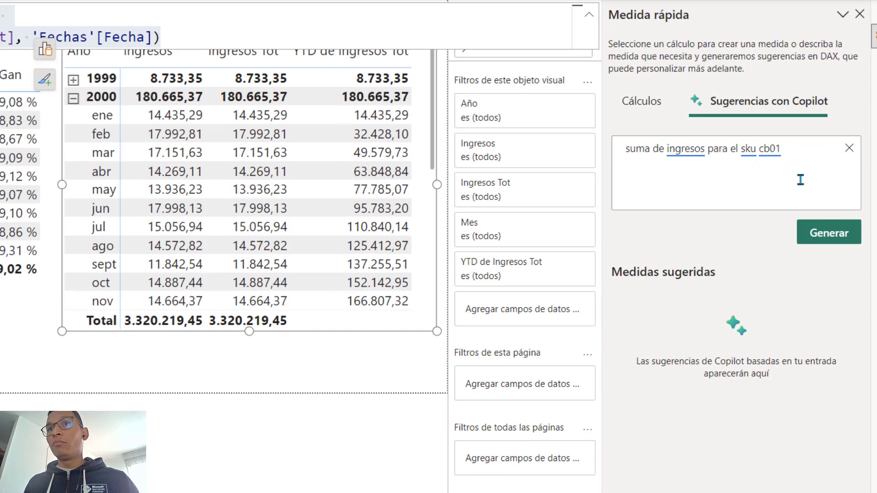
# - Generate Copilot's measure suggestions from the description and collapse the first suggestion
pyautogui.click(829, 234)
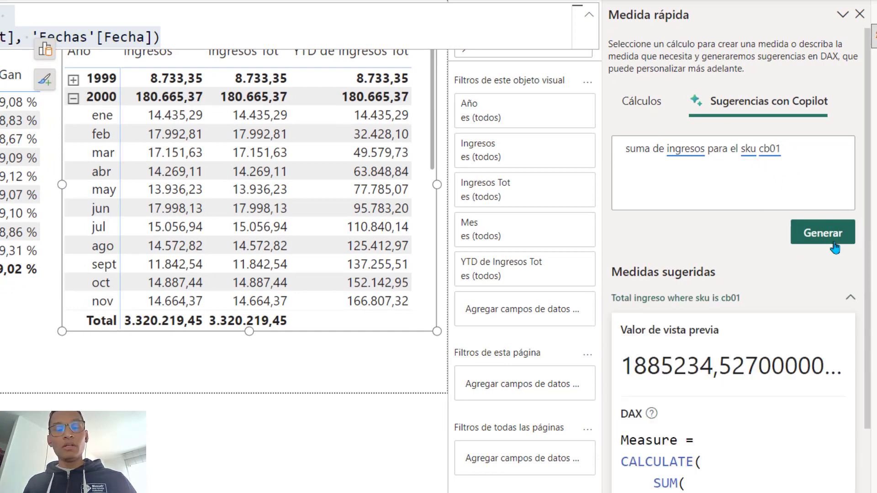
pyautogui.scroll(-3, 796, 249)
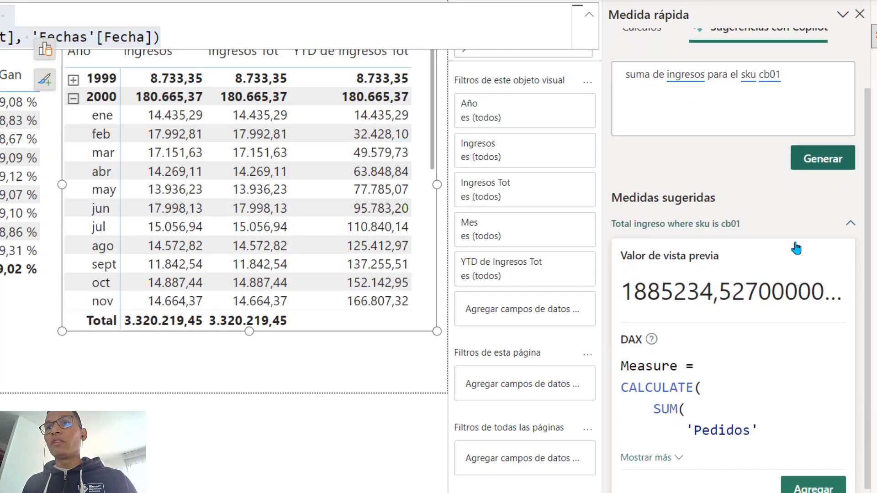
pyautogui.click(851, 188)
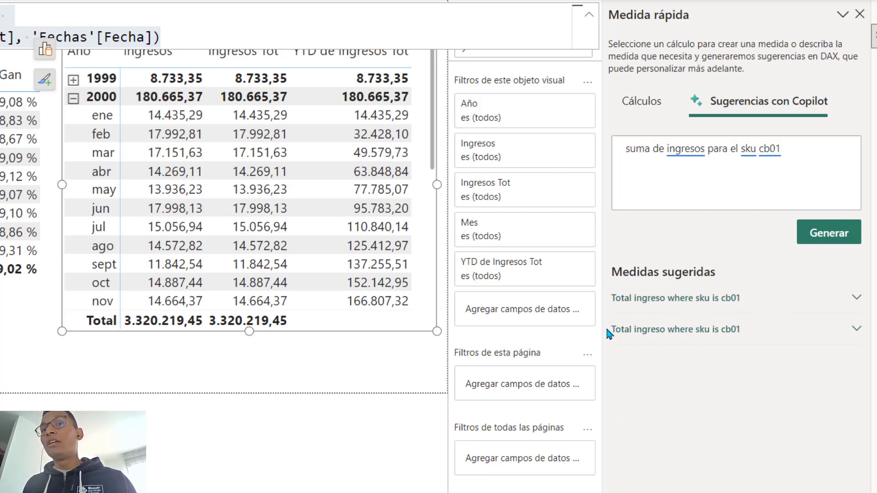
# - Examine the first suggested measure's preview value and complete DAX formula, widening the quick measure pane for readability
pyautogui.click(856, 298)
pyautogui.scroll(-2, 792, 273)
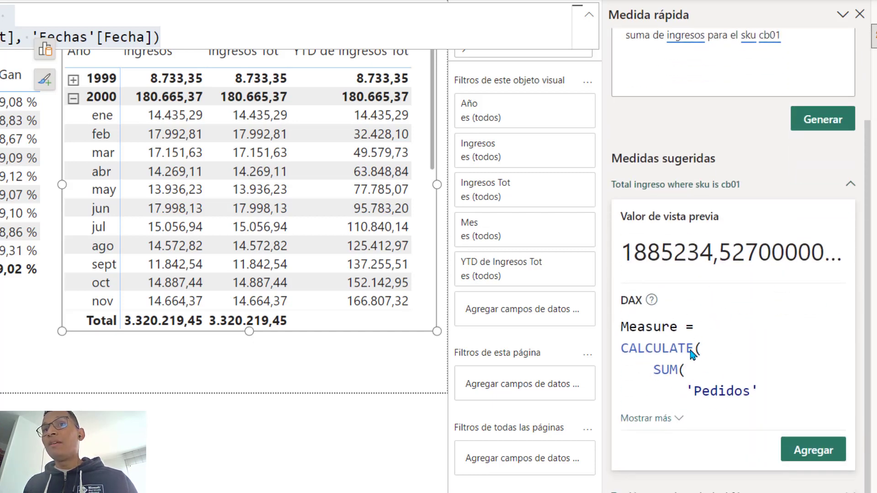
pyautogui.click(679, 418)
pyautogui.scroll(-3, 728, 293)
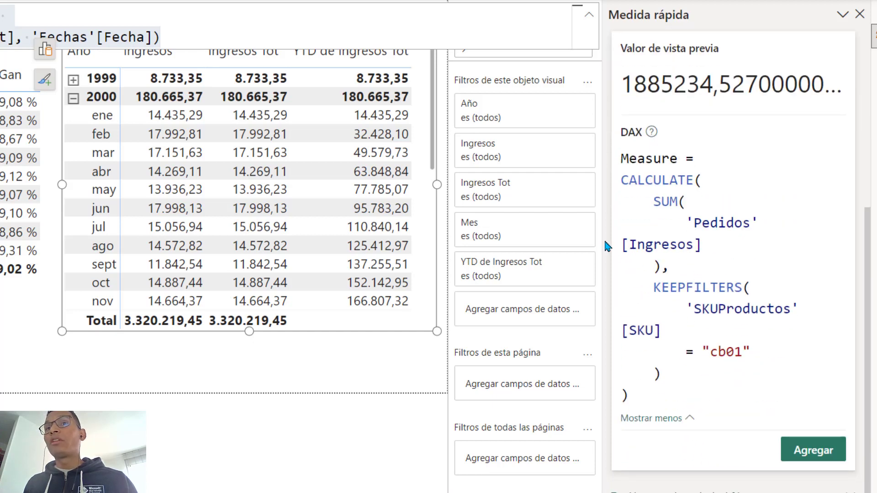
pyautogui.moveTo(603, 239); pyautogui.dragTo(487, 251)
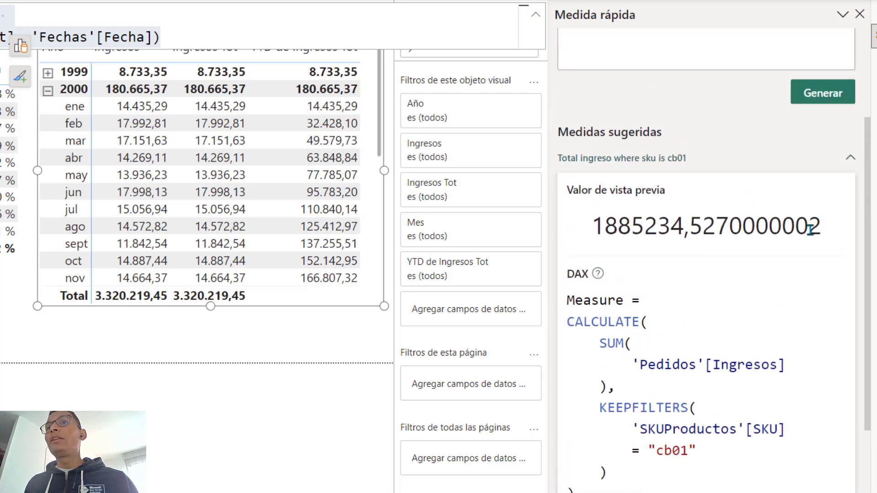
pyautogui.scroll(3, 831, 208)
pyautogui.scroll(-2, 836, 197)
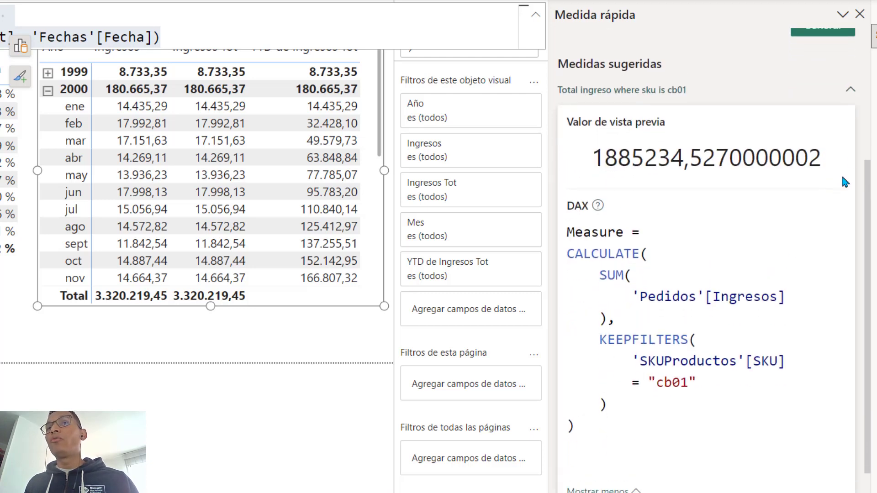
pyautogui.click(850, 90)
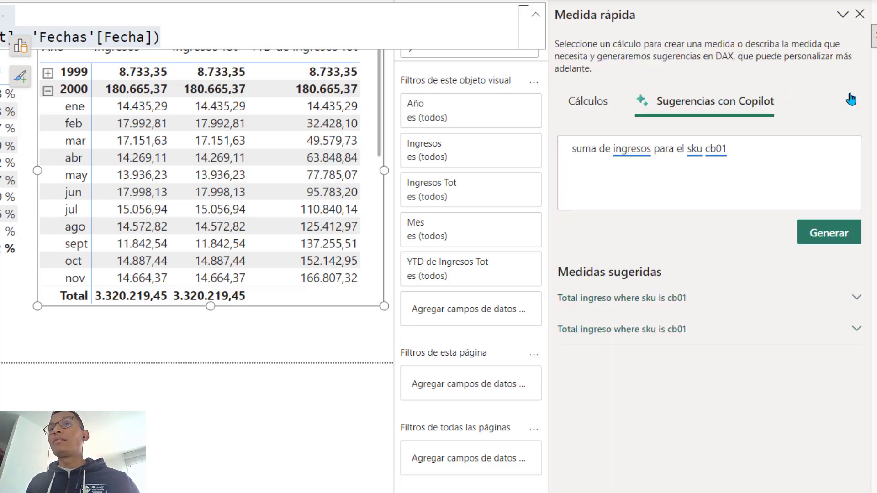
# - Examine the second suggested measure's complete DAX formula, including the table its SKU filter uses
pyautogui.click(857, 332)
pyautogui.scroll(-3, 754, 481)
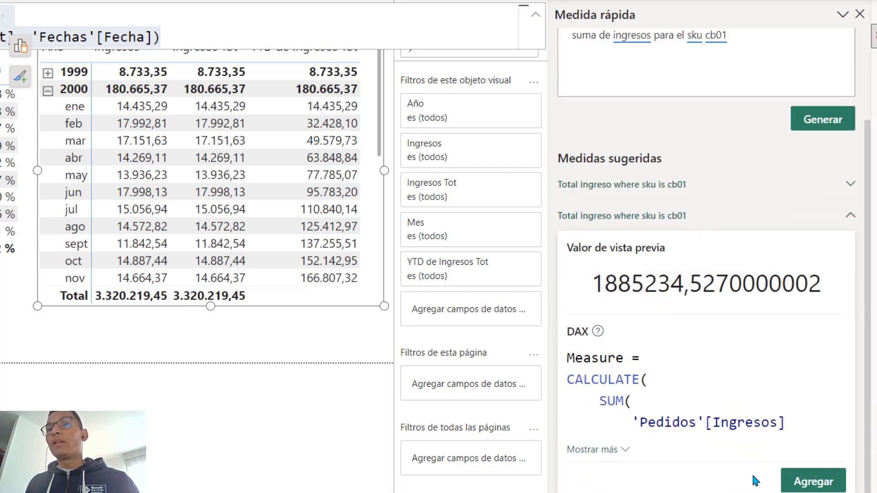
pyautogui.click(629, 452)
pyautogui.scroll(-5, 640, 450)
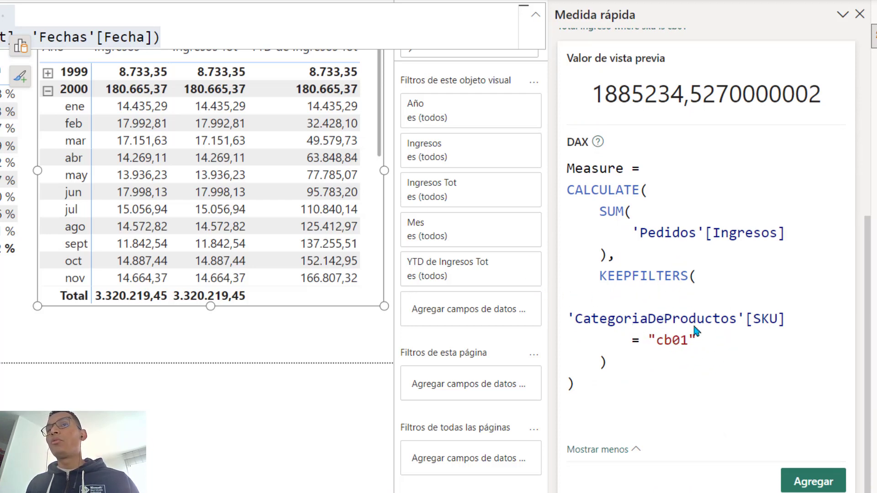
pyautogui.scroll(8, 700, 338)
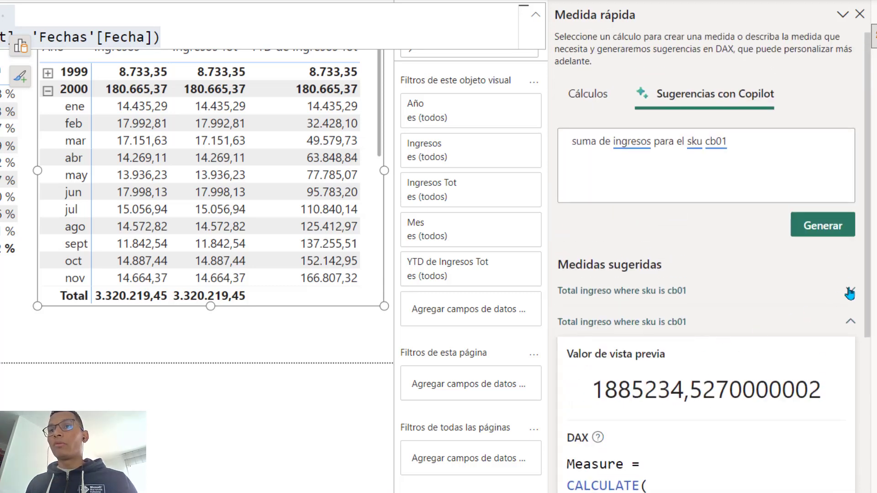
# - Add the first suggested measure, which filters 'SKUProductos'[SKU] by "cb01", to the model
pyautogui.click(850, 292)
pyautogui.scroll(-6, 729, 332)
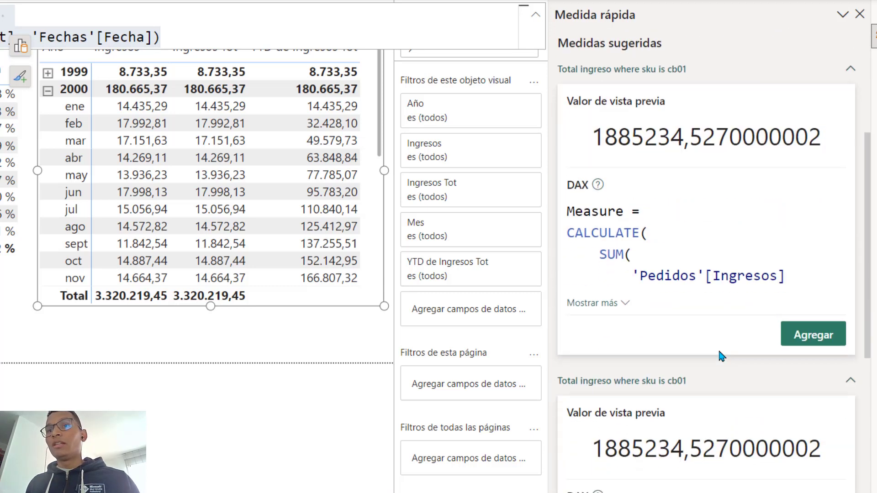
pyautogui.click(627, 303)
pyautogui.scroll(-2, 643, 317)
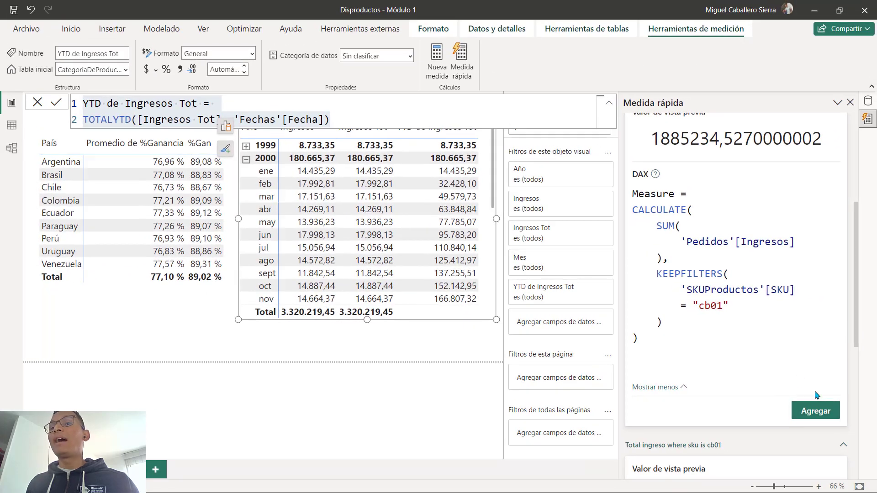
pyautogui.click(812, 425)
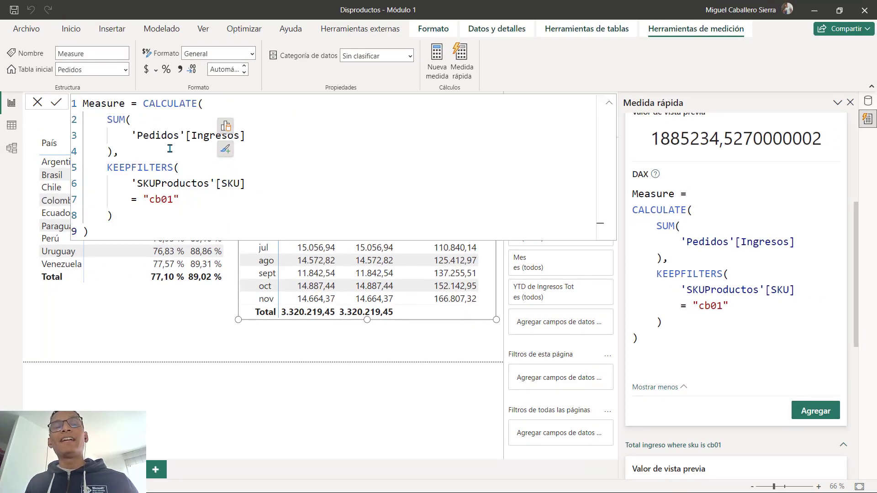
# - Locate the new Copilot measure among the Pedidos fields and add it to the country matrix
pyautogui.doubleClick(110, 105)
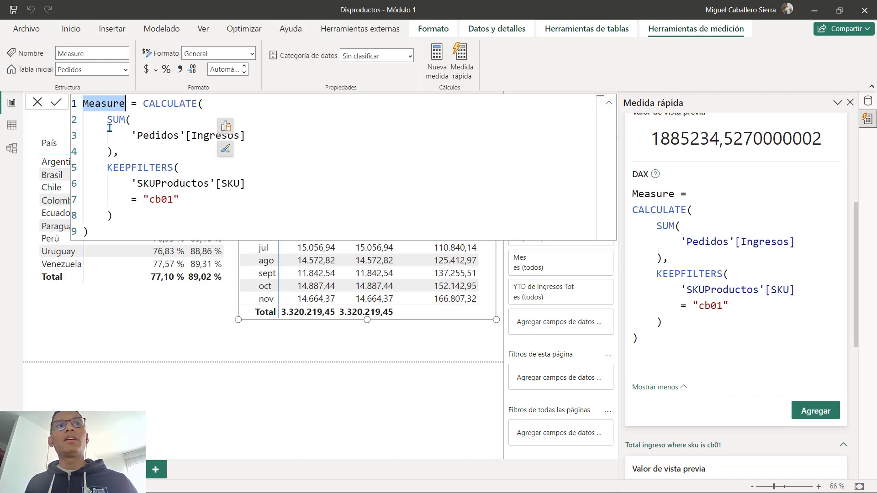
pyautogui.click(869, 101)
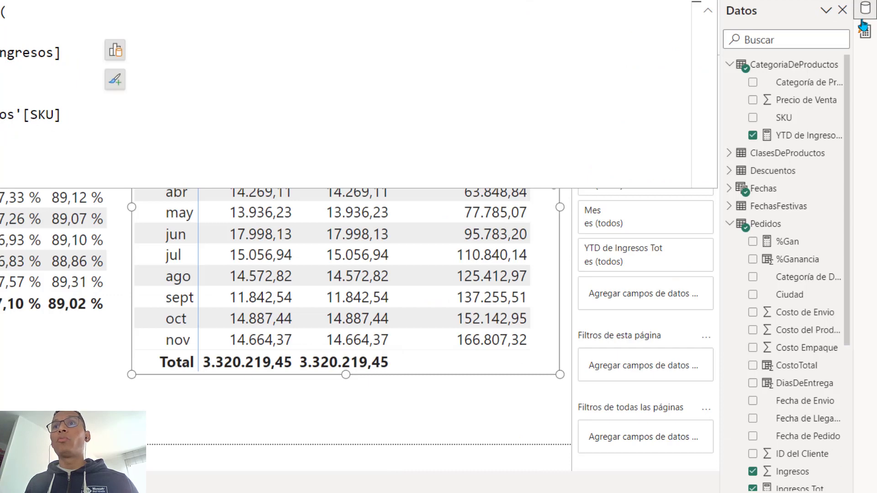
pyautogui.scroll(-3, 747, 219)
pyautogui.scroll(3, 764, 156)
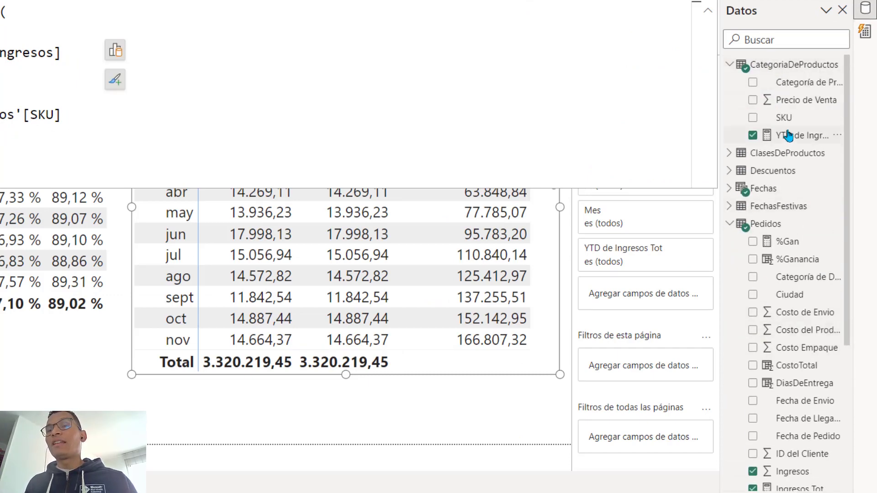
pyautogui.scroll(-4, 761, 132)
pyautogui.scroll(3, 777, 338)
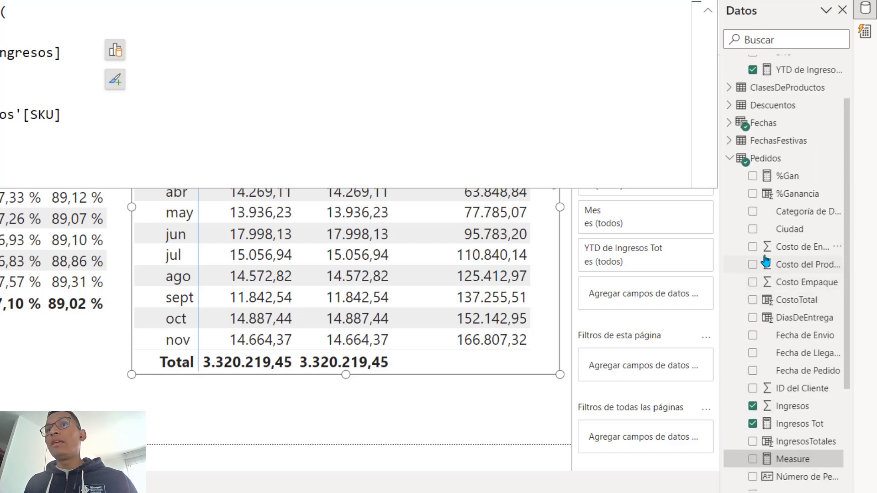
pyautogui.scroll(-3, 766, 261)
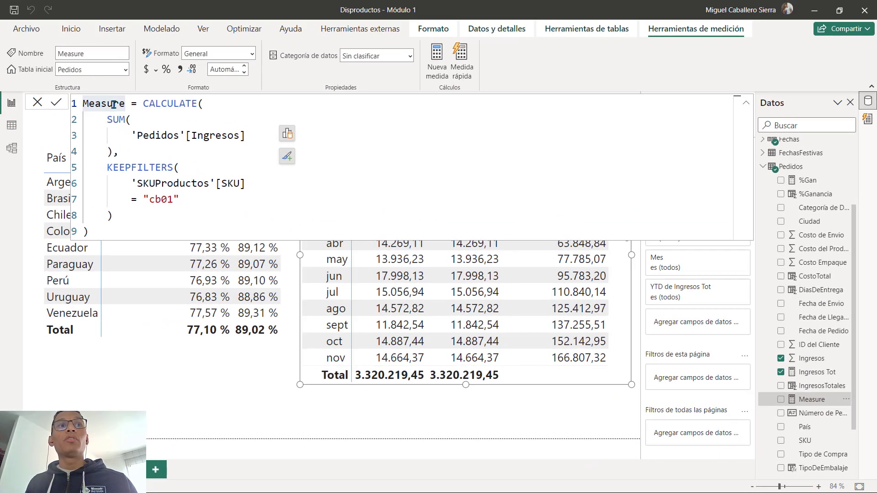
pyautogui.click(746, 102)
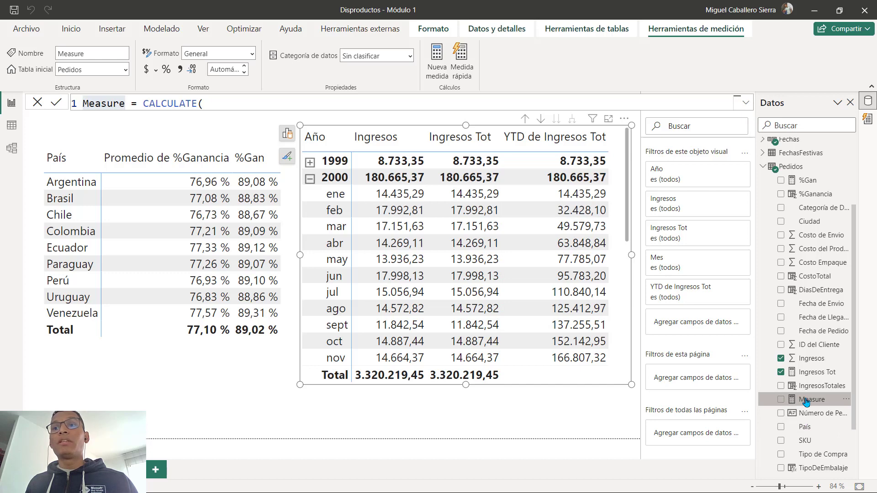
pyautogui.moveTo(807, 402); pyautogui.dragTo(247, 258)
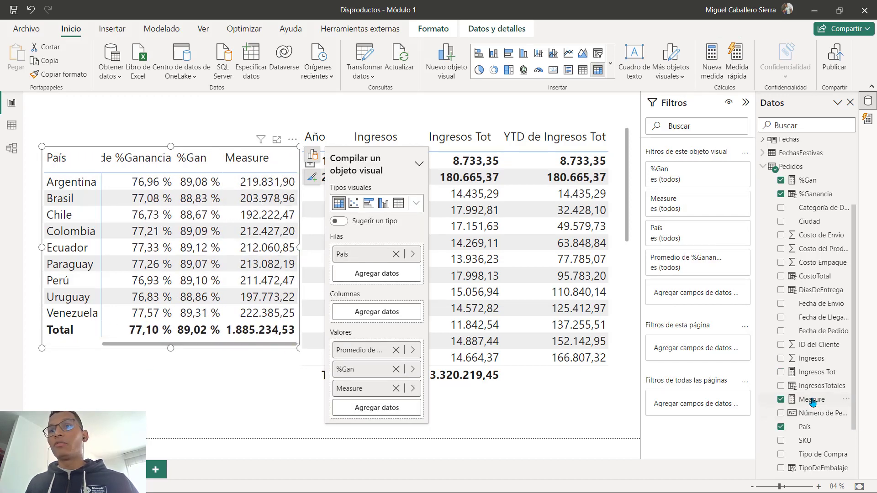
# - Change the Copilot measure's name in its DAX formula to IngCB01Copilot
pyautogui.click(795, 401)
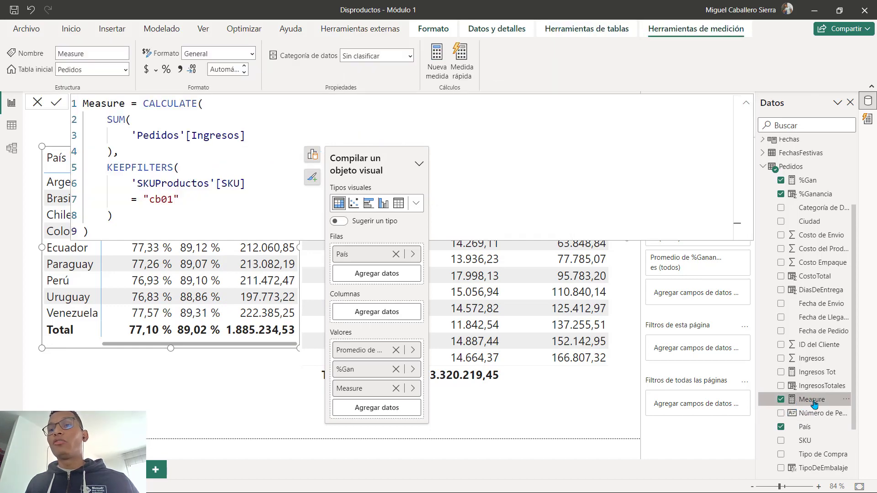
pyautogui.doubleClick(106, 103)
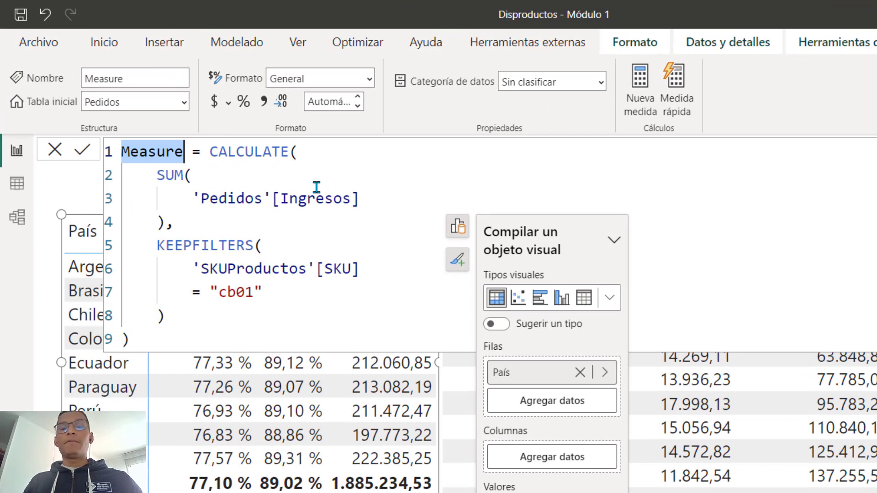
pyautogui.write('Ing')
pyautogui.write('CB01')
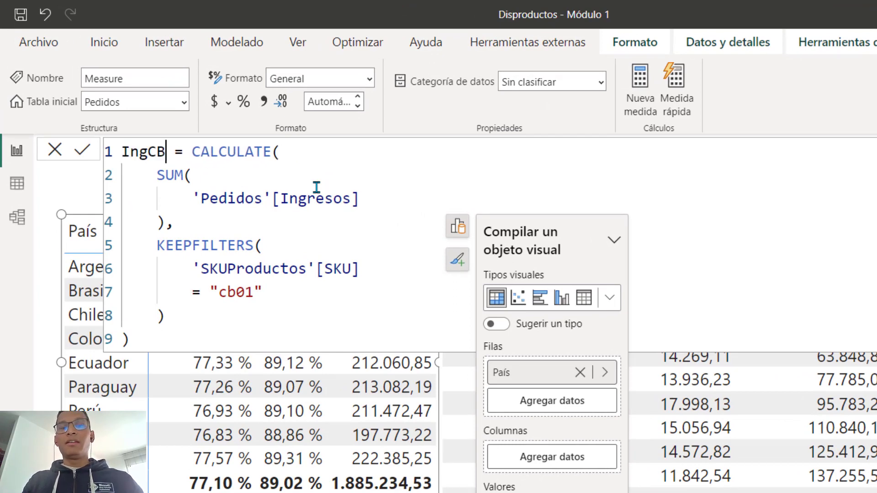
pyautogui.write('Copilot')
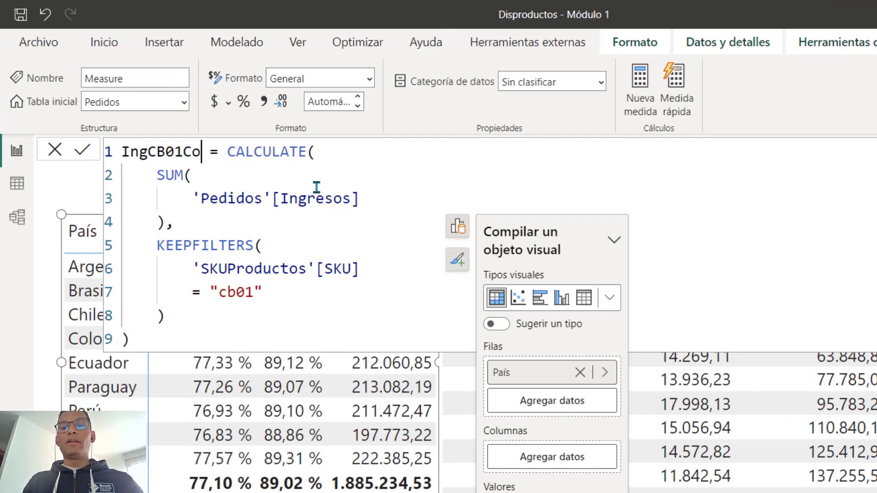
# - Place CALCULATE on a new line in the measure's formula, commit the edit, and hide the visual-building options
pyautogui.press('Right')
pyautogui.press('Right')
pyautogui.press('Right')
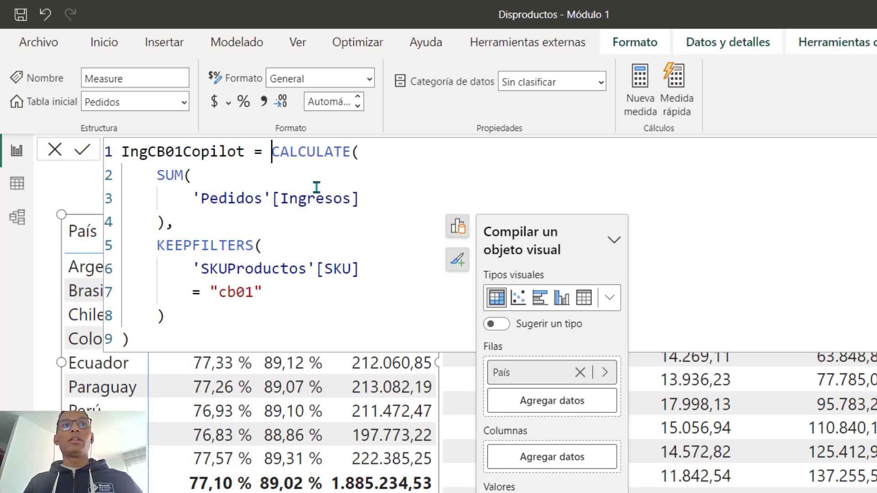
pyautogui.press('Return')
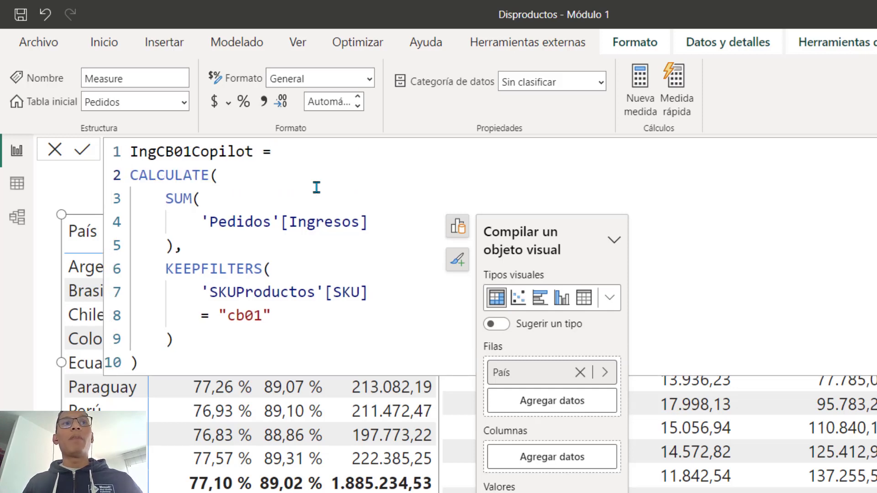
pyautogui.press('Up')
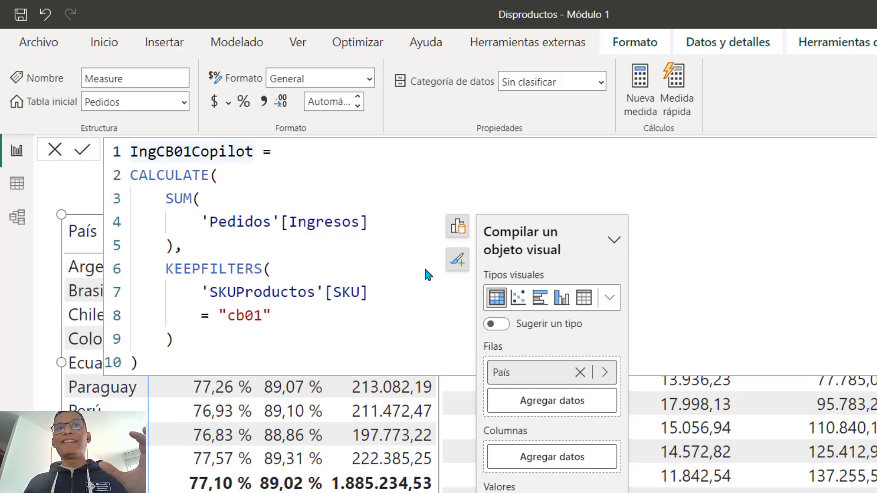
pyautogui.click(458, 227)
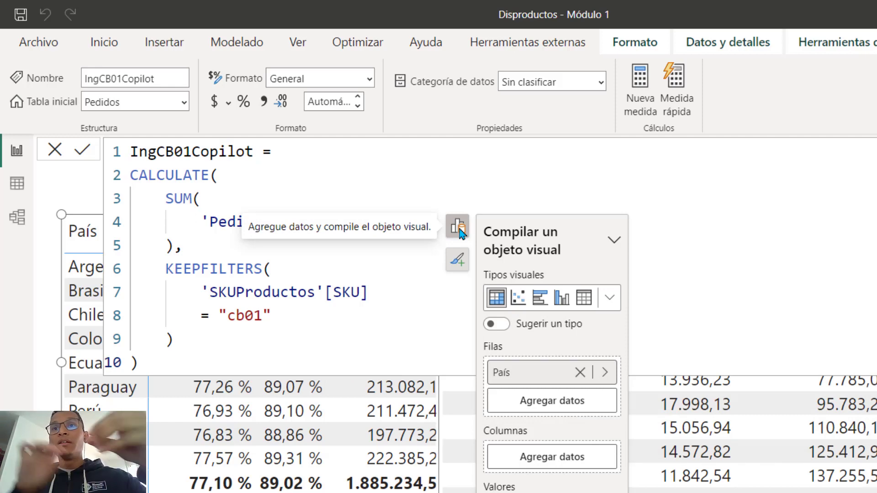
pyautogui.click(458, 230)
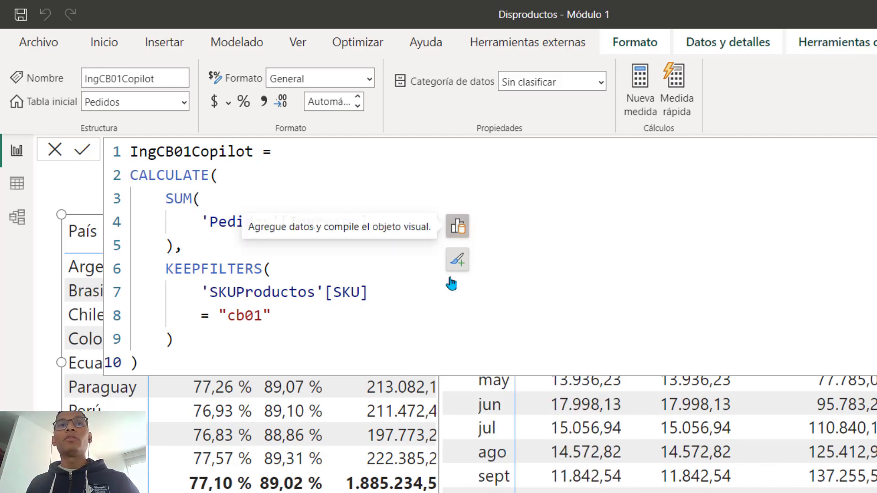